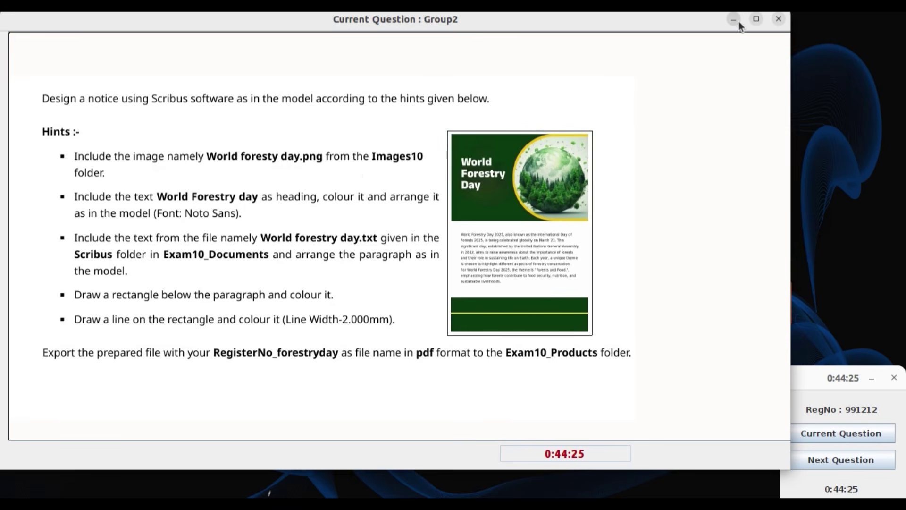
# Step: Minimize the exam question window, search the installed applications for Scribus and launch it
pyautogui.click(734, 18)
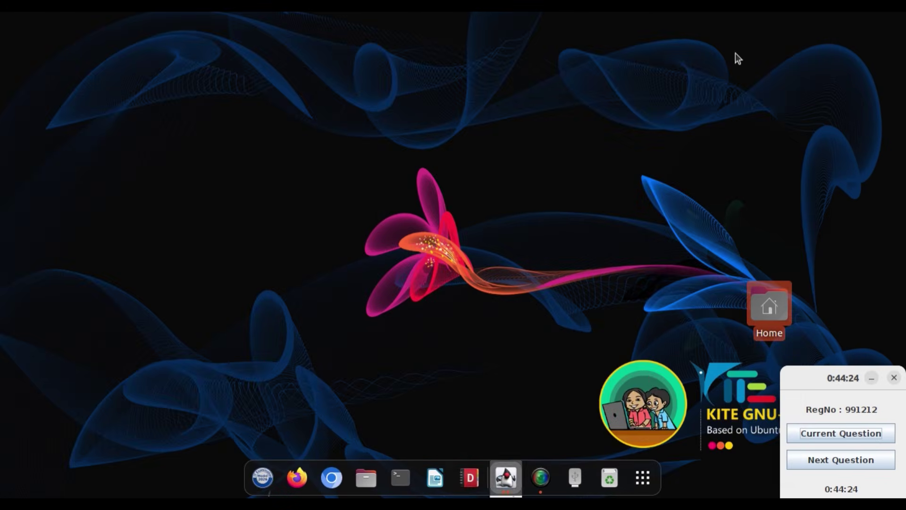
pyautogui.click(641, 477)
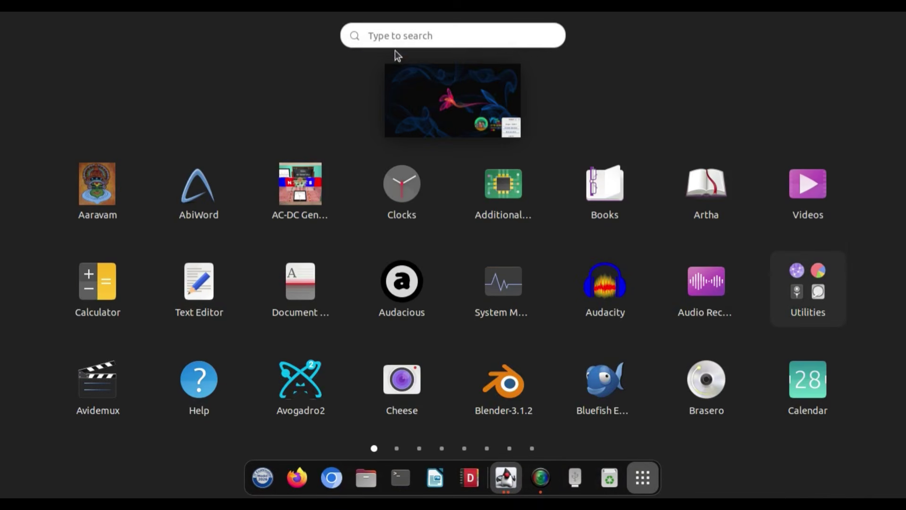
pyautogui.click(398, 29)
pyautogui.write('sd')
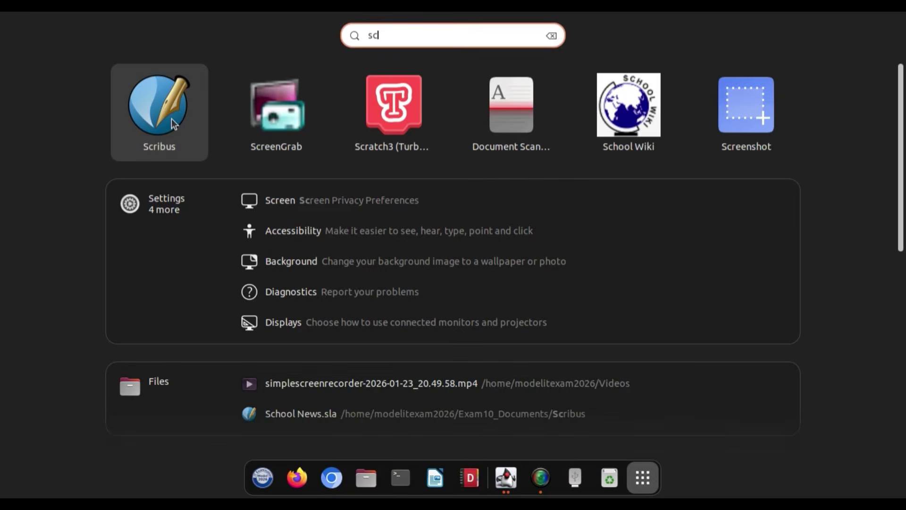
pyautogui.click(171, 119)
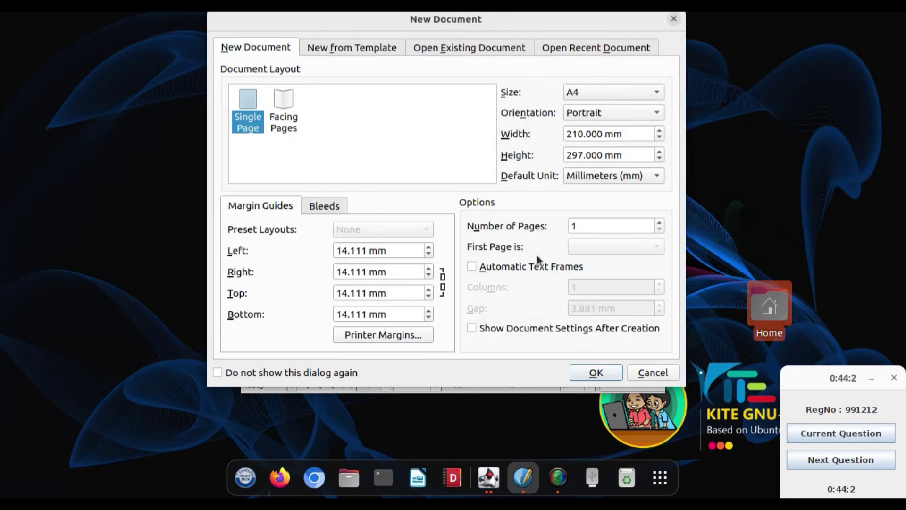
# Step: Create a single-page A4 portrait document in millimetres with the default margins, and maximize the document window
pyautogui.click(587, 374)
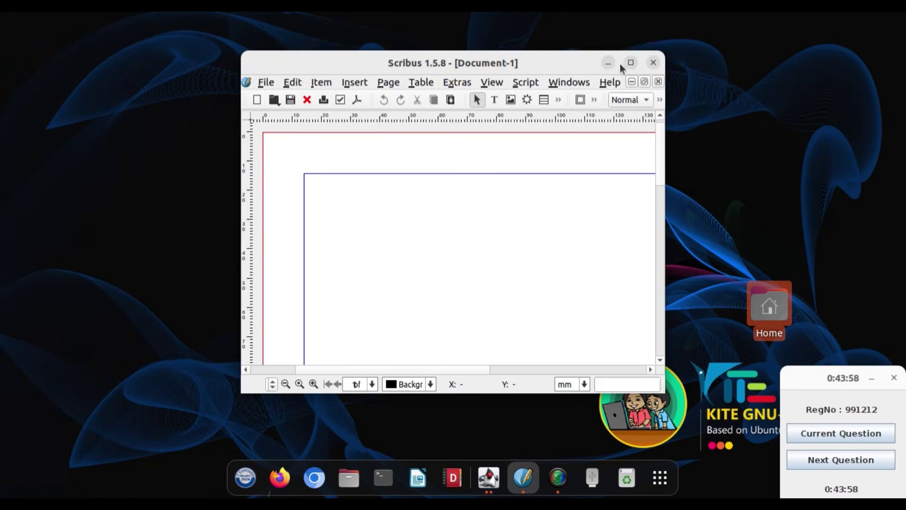
pyautogui.click(632, 62)
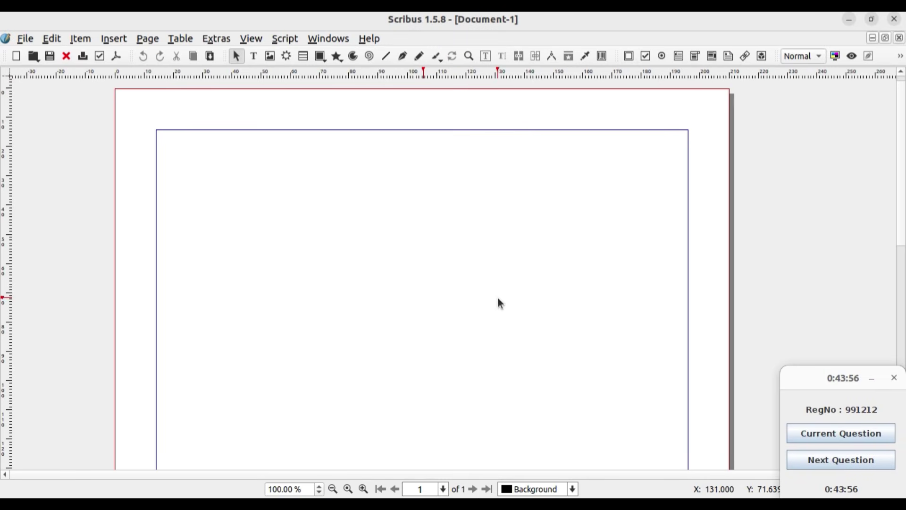
pyautogui.click(333, 489)
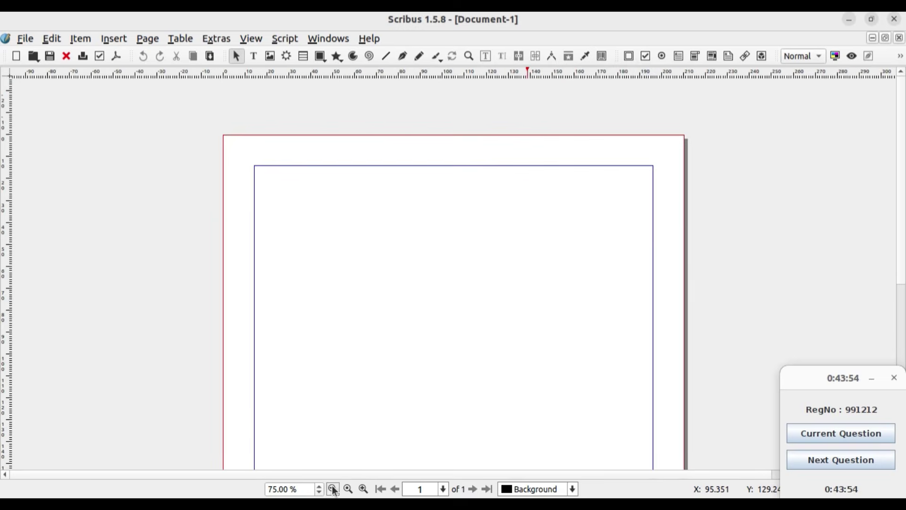
pyautogui.click(333, 489)
pyautogui.scroll(-5, 367, 354)
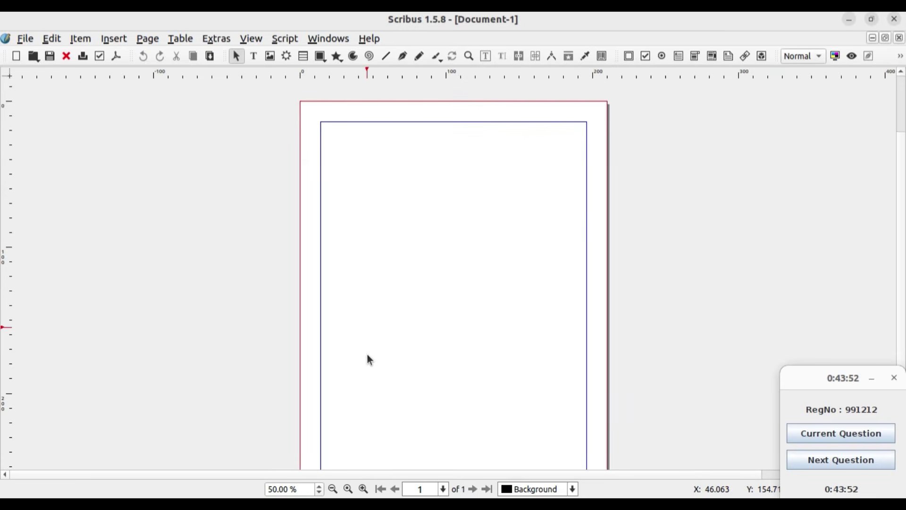
# Step: Reopen the current question to read the notice instructions, then shrink and move its window clear of the page's upper area
pyautogui.click(817, 433)
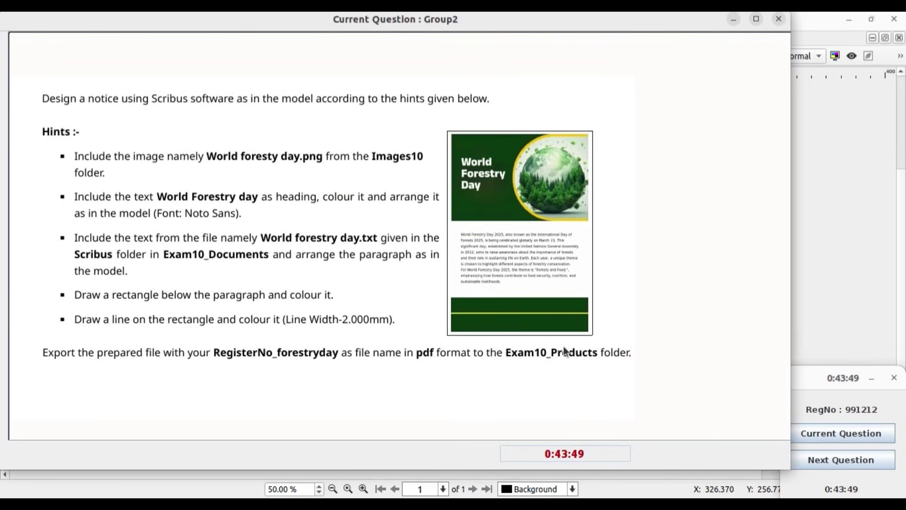
pyautogui.click(757, 18)
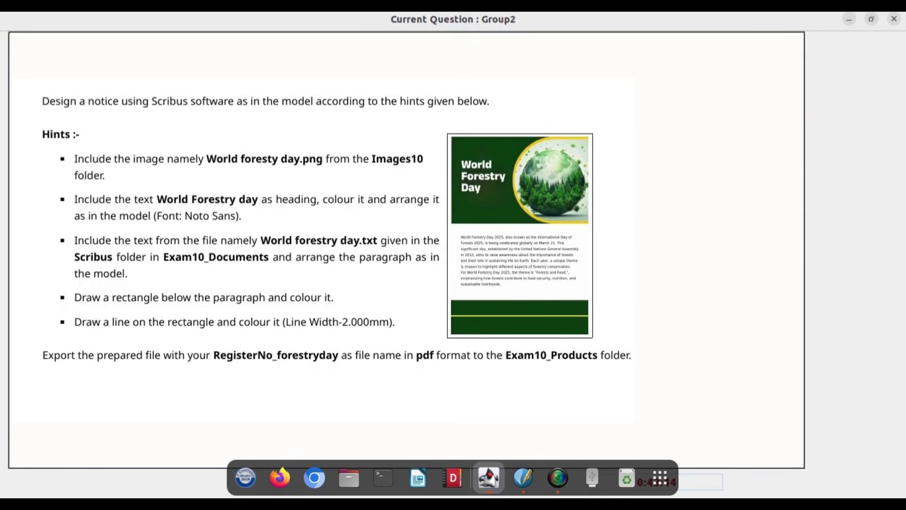
pyautogui.click(872, 19)
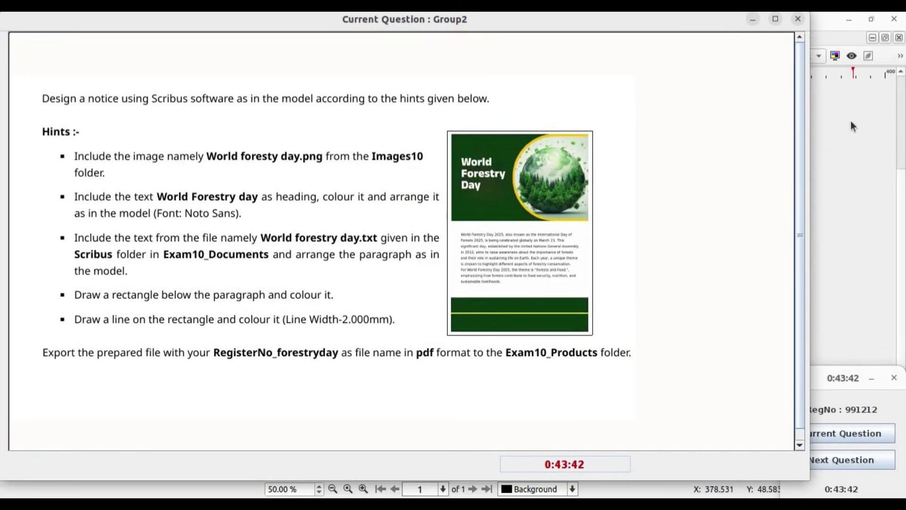
pyautogui.moveTo(792, 130); pyautogui.dragTo(549, 132)
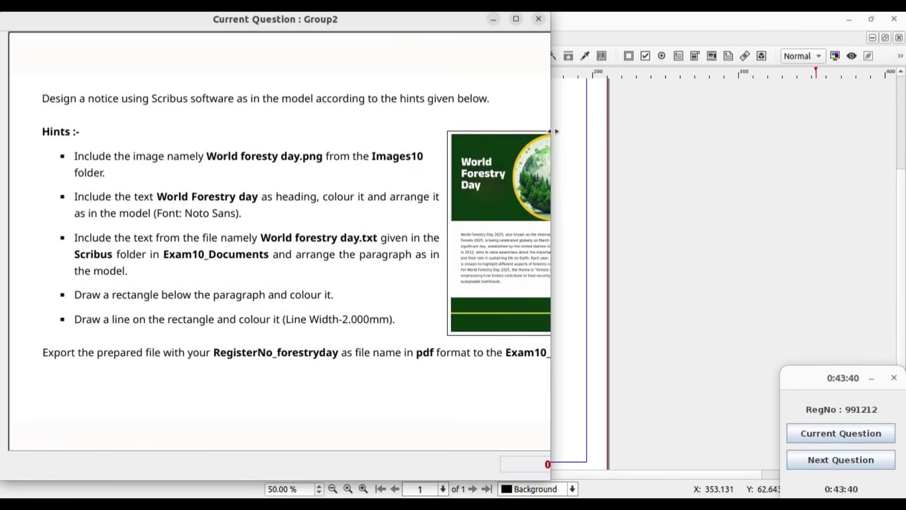
pyautogui.moveTo(403, 14); pyautogui.dragTo(753, 257)
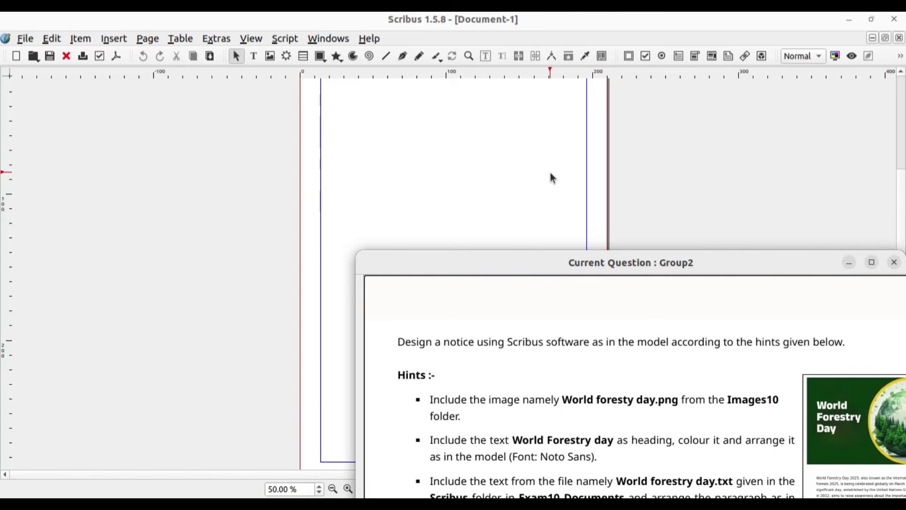
pyautogui.scroll(2, 551, 174)
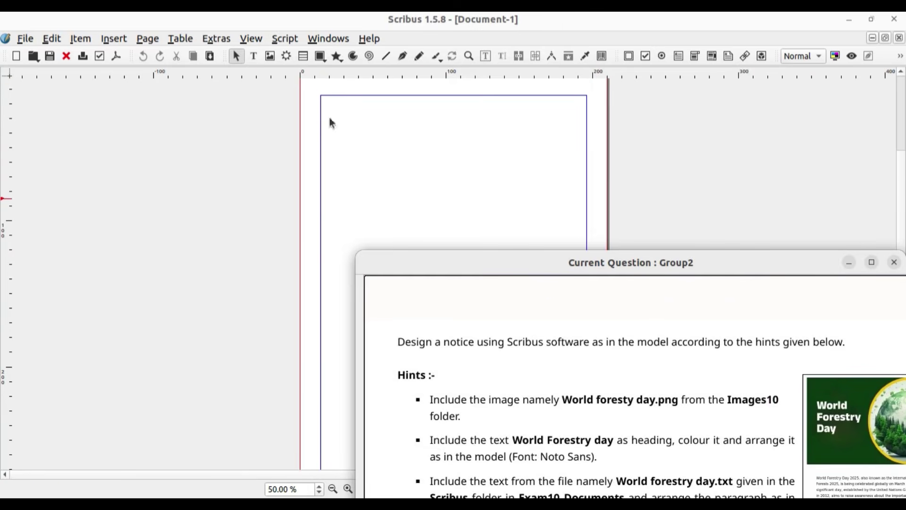
pyautogui.moveTo(429, 263); pyautogui.dragTo(368, 334)
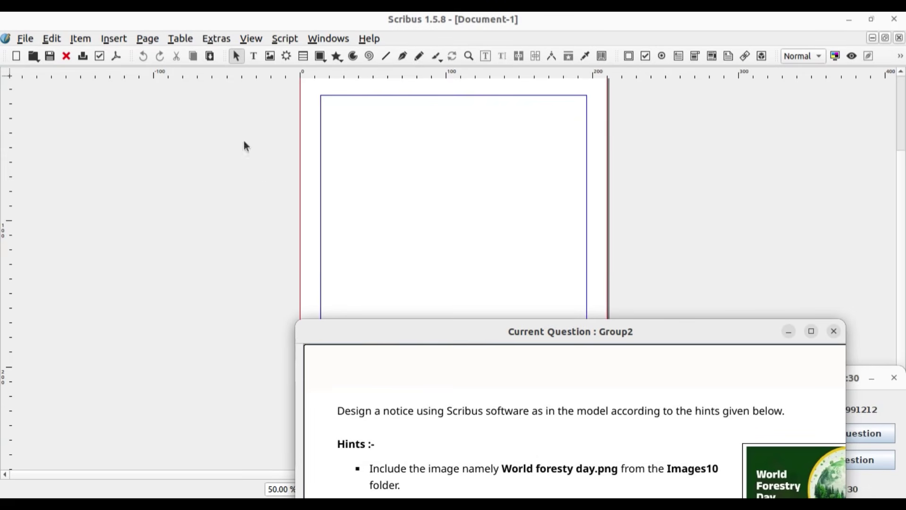
# Step: Draw an image frame about 176 × 111 mm across the page's upper part and load World foresty day.png from the Images10 folder
pyautogui.click(270, 56)
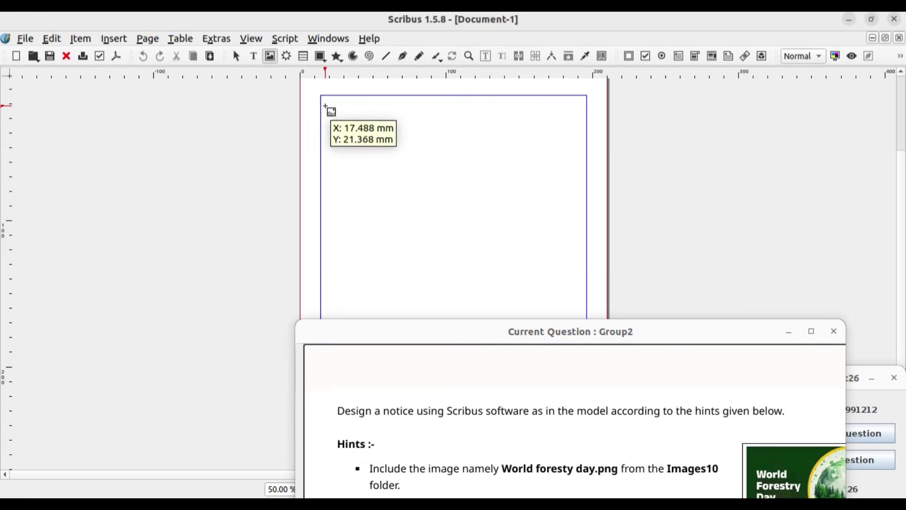
pyautogui.moveTo(325, 105); pyautogui.dragTo(583, 266)
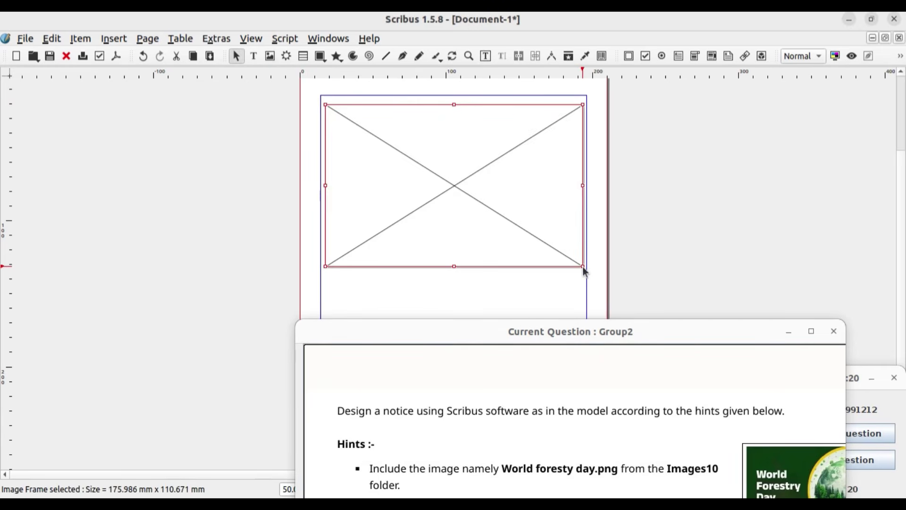
pyautogui.rightClick(435, 140)
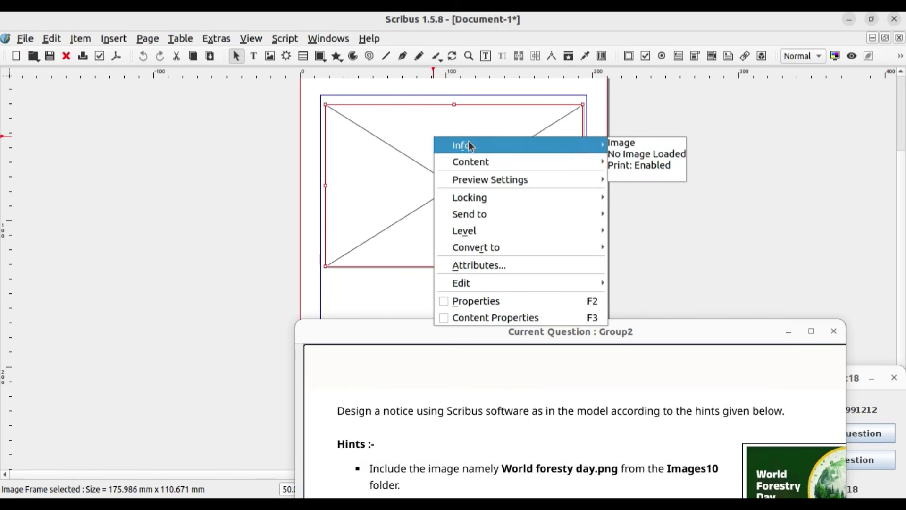
pyautogui.moveTo(471, 158)
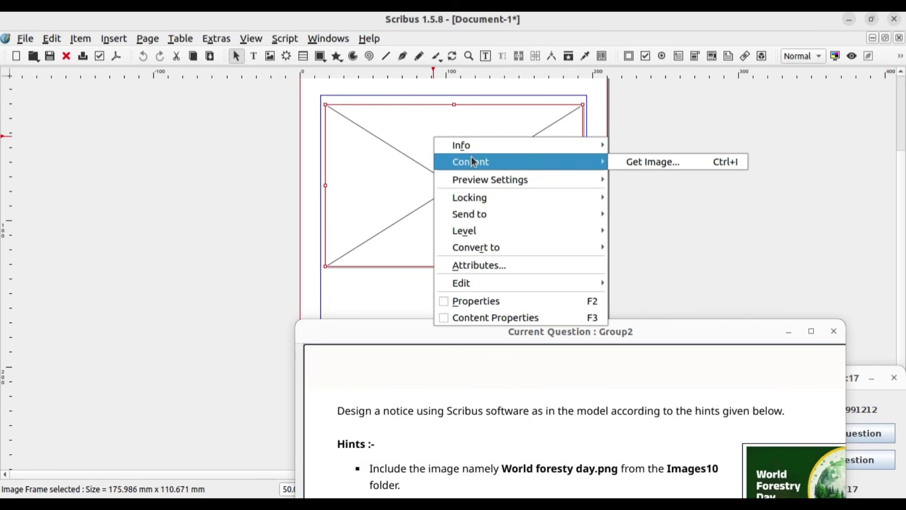
pyautogui.click(618, 166)
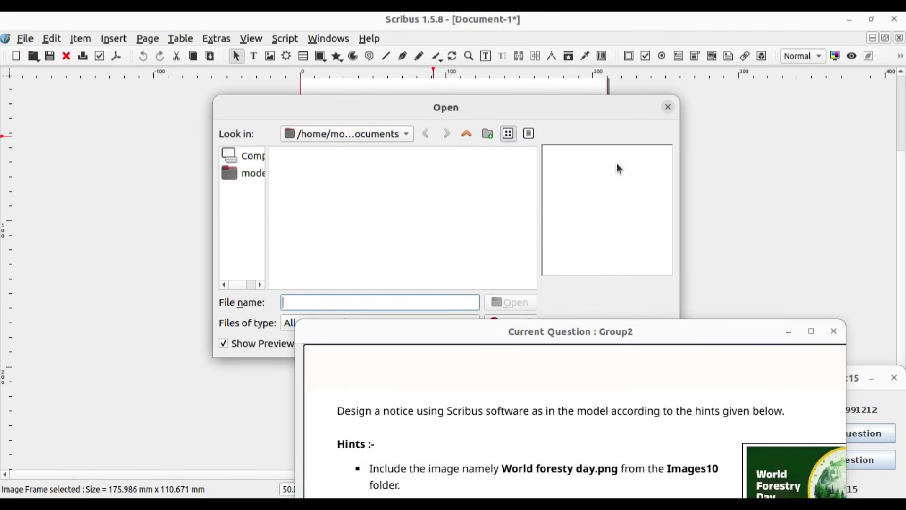
pyautogui.click(248, 175)
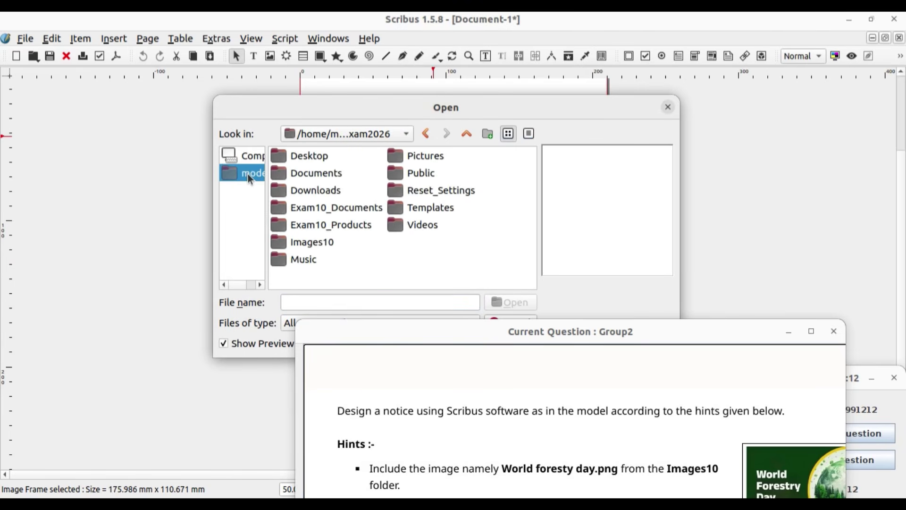
pyautogui.doubleClick(327, 243)
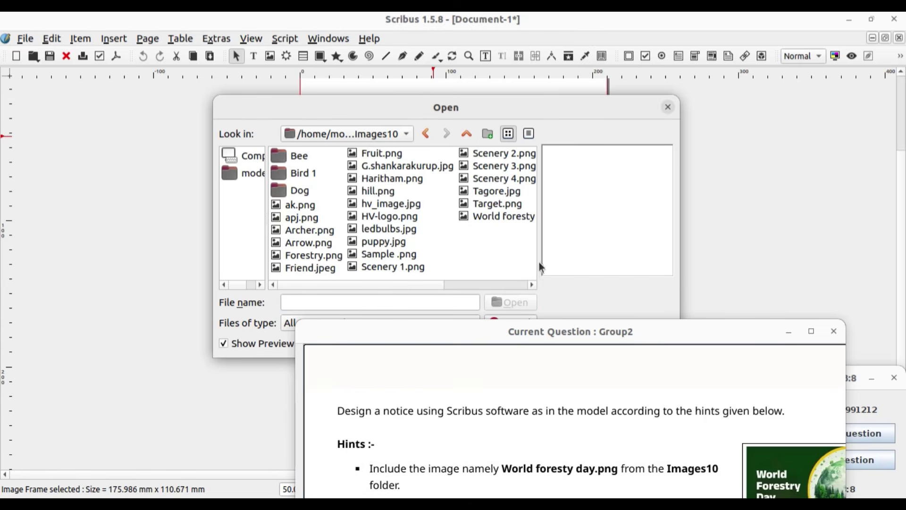
pyautogui.click(501, 217)
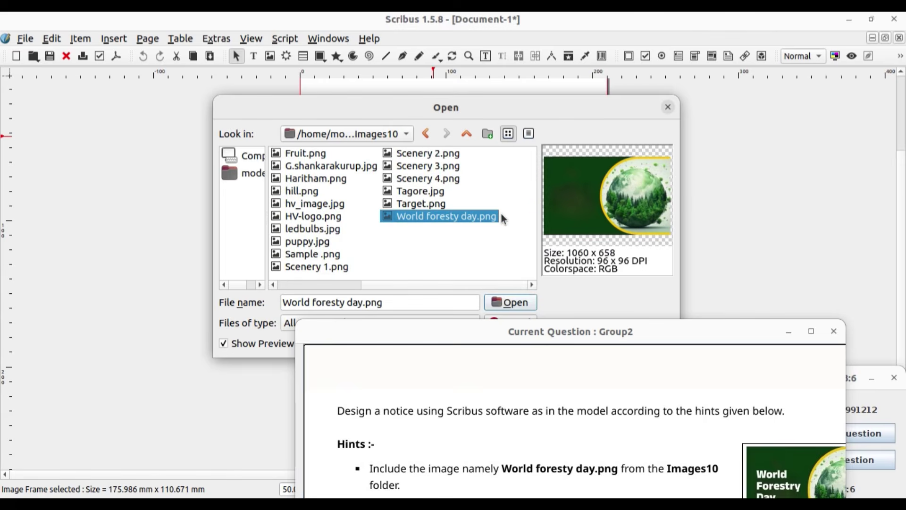
pyautogui.click(521, 304)
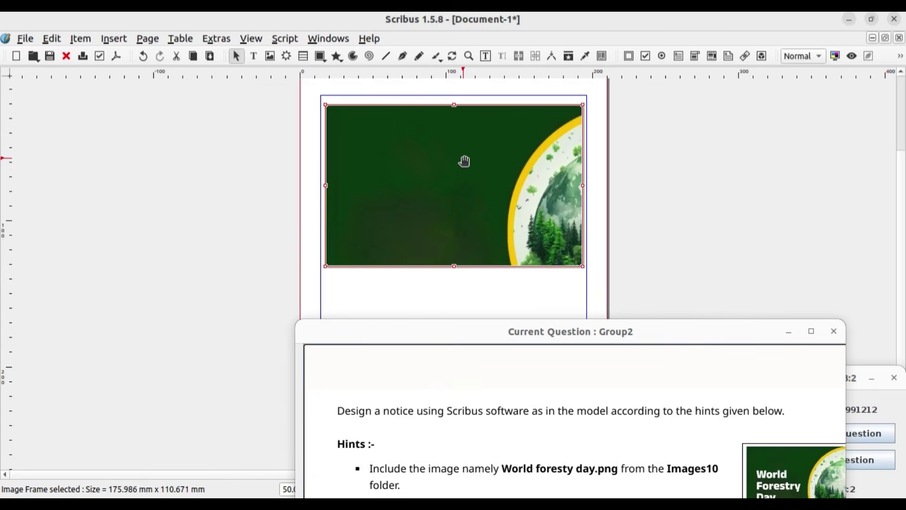
# Step: Adjust the World foresty day.png image to its frame
pyautogui.rightClick(434, 145)
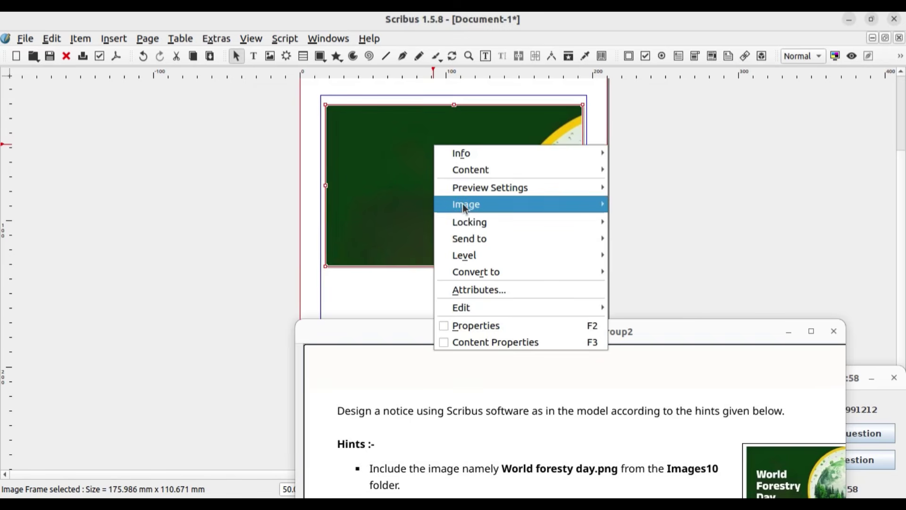
pyautogui.moveTo(616, 214)
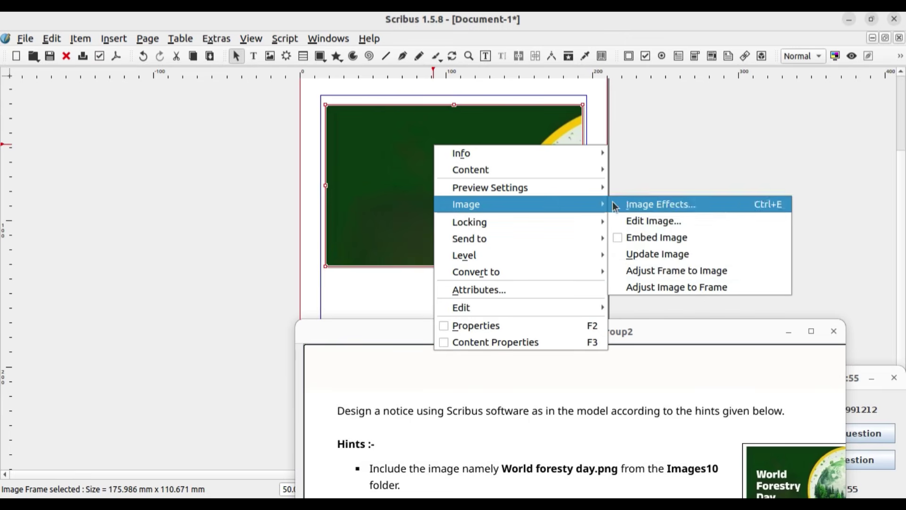
pyautogui.click(629, 286)
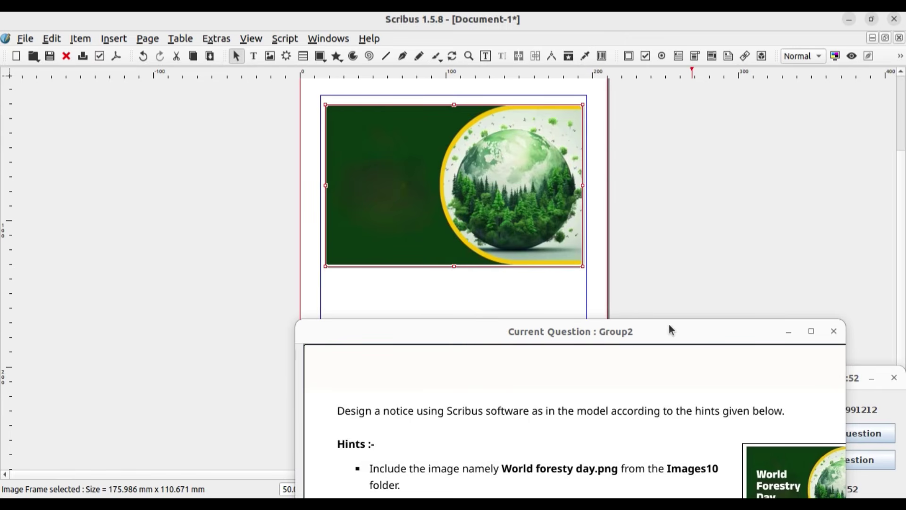
# Step: Move and widen the question window to examine the full model notice and hints, then move it clear of the page
pyautogui.moveTo(669, 328); pyautogui.dragTo(448, 238)
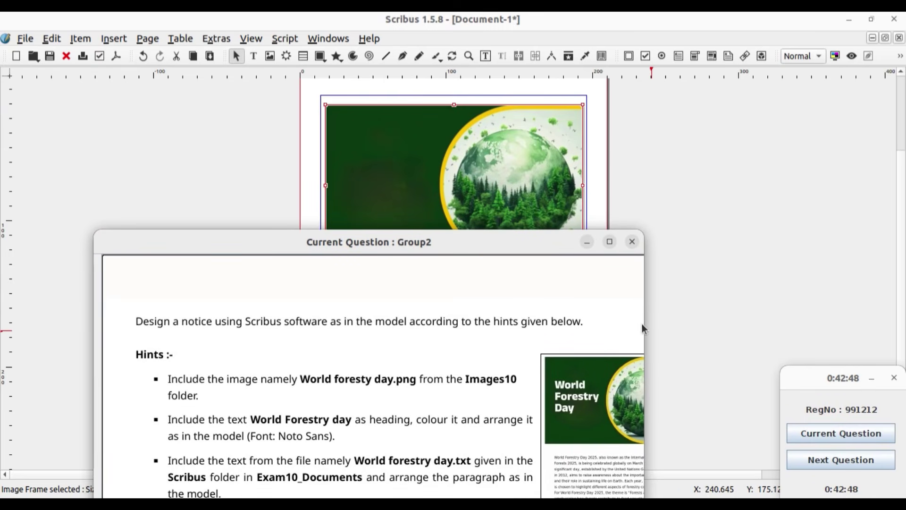
pyautogui.moveTo(645, 332); pyautogui.dragTo(740, 342)
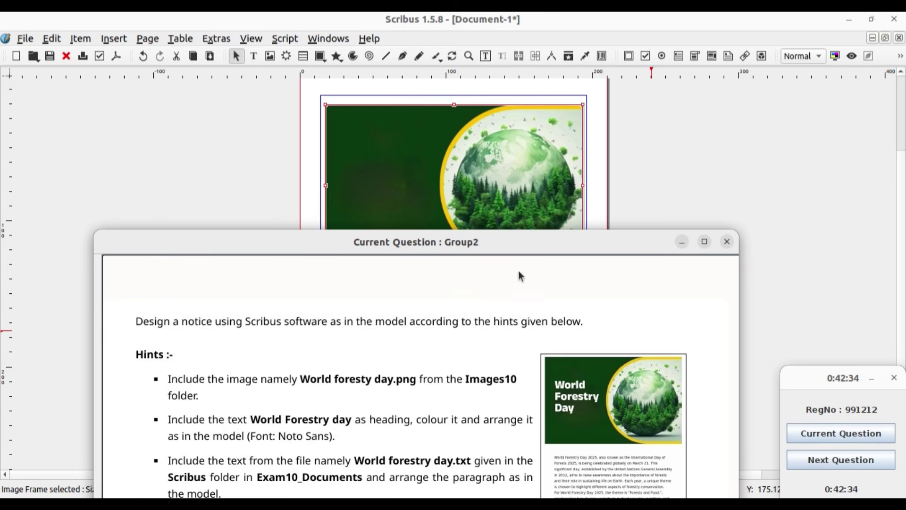
pyautogui.moveTo(528, 248); pyautogui.dragTo(461, 136)
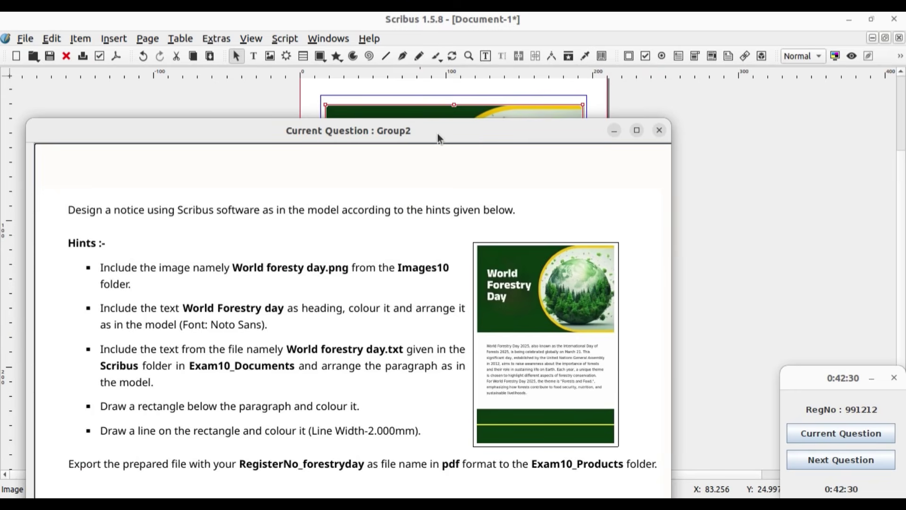
pyautogui.moveTo(438, 135); pyautogui.dragTo(704, 496)
# Step: Draw a text frame about 173 × 83 mm below the forest image for the paragraph
pyautogui.scroll(-1, 397, 269)
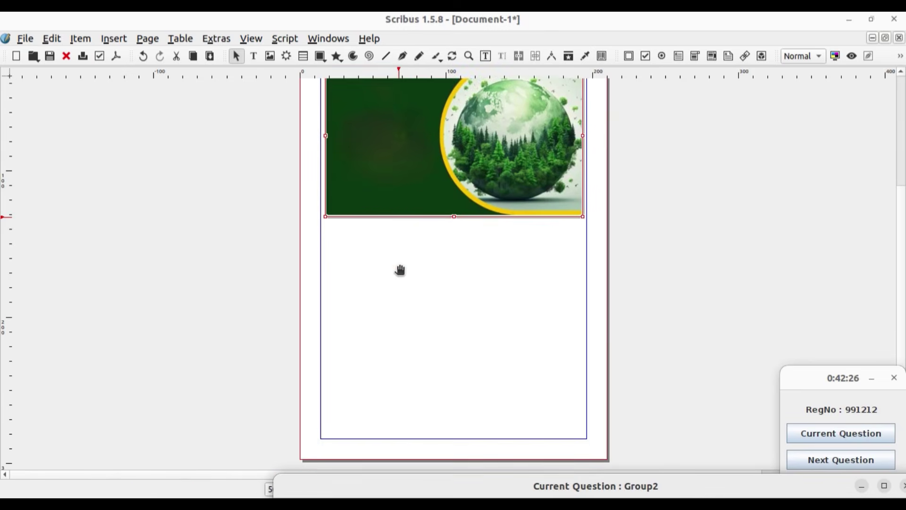
pyautogui.scroll(1, 400, 270)
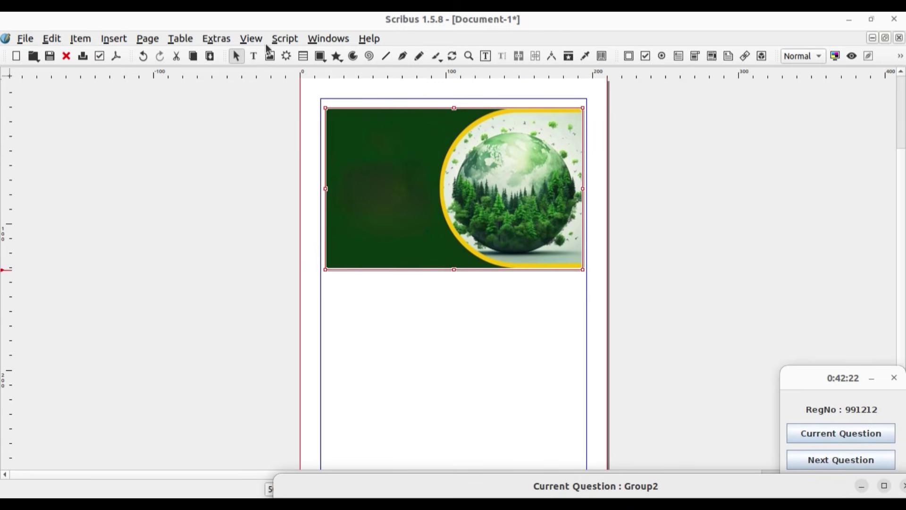
pyautogui.click(261, 58)
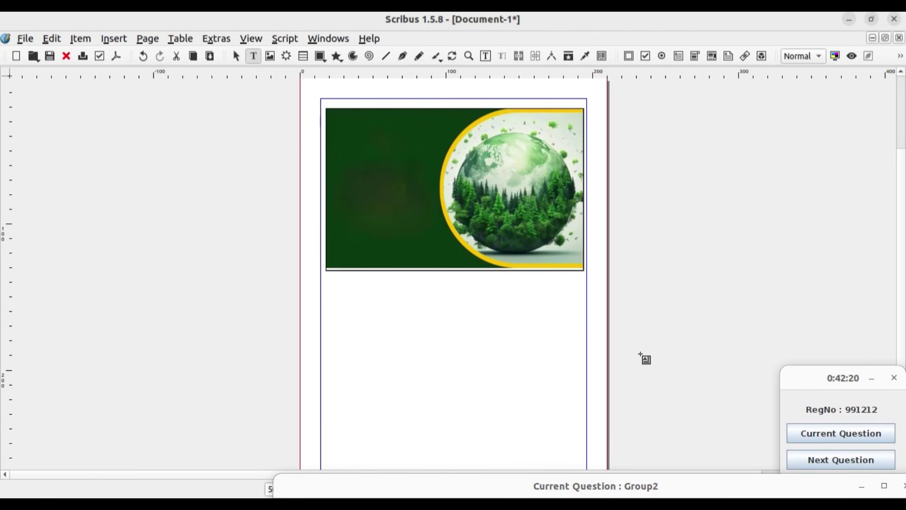
pyautogui.scroll(-1, 701, 366)
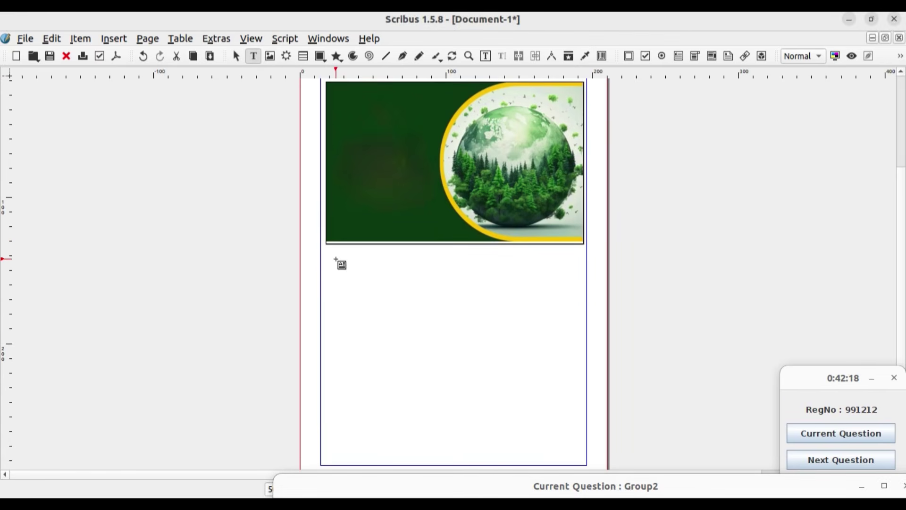
pyautogui.moveTo(329, 256); pyautogui.dragTo(582, 377)
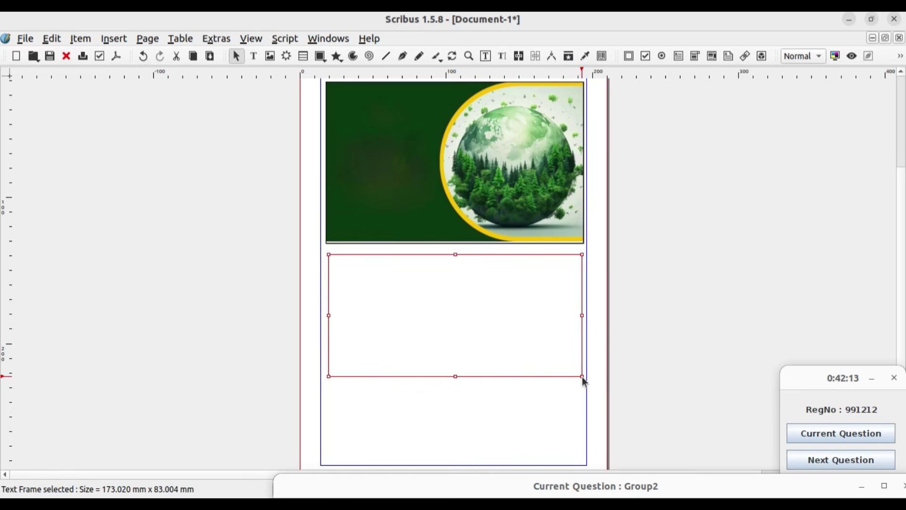
# Step: Import World forestry day.txt from the Scribus folder in Exam10_Documents into the text frame below the forest image
pyautogui.rightClick(397, 272)
pyautogui.moveTo(436, 297)
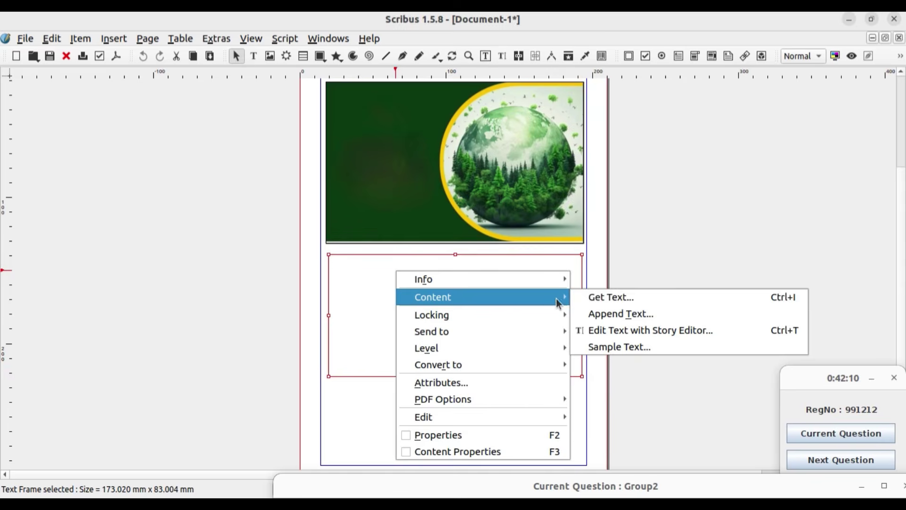
pyautogui.click(598, 298)
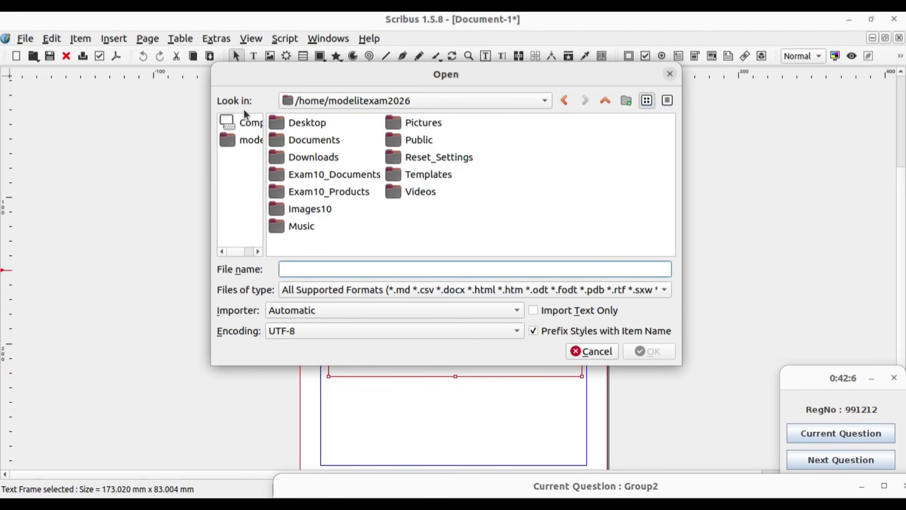
pyautogui.click(251, 142)
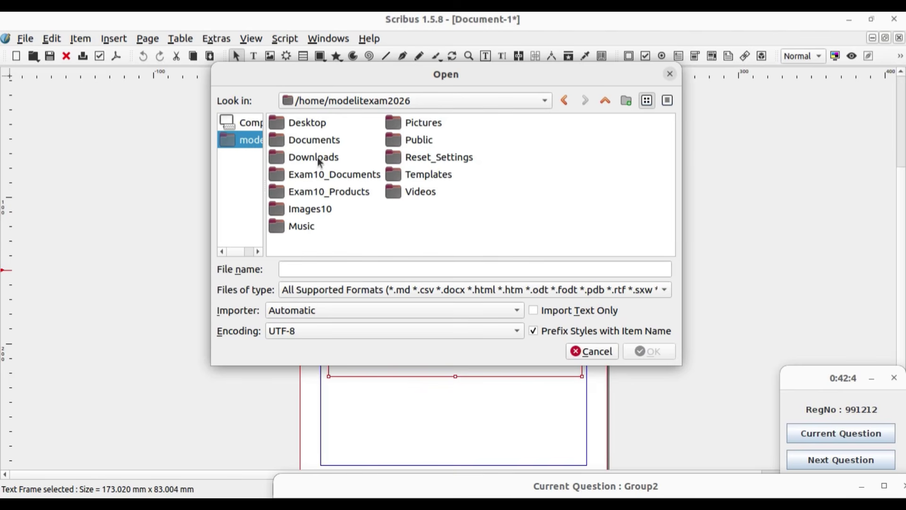
pyautogui.doubleClick(333, 176)
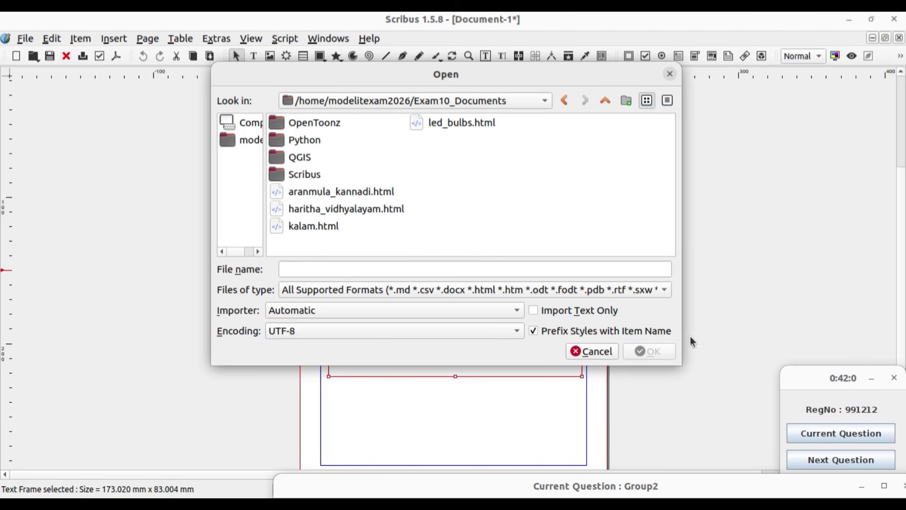
pyautogui.doubleClick(303, 176)
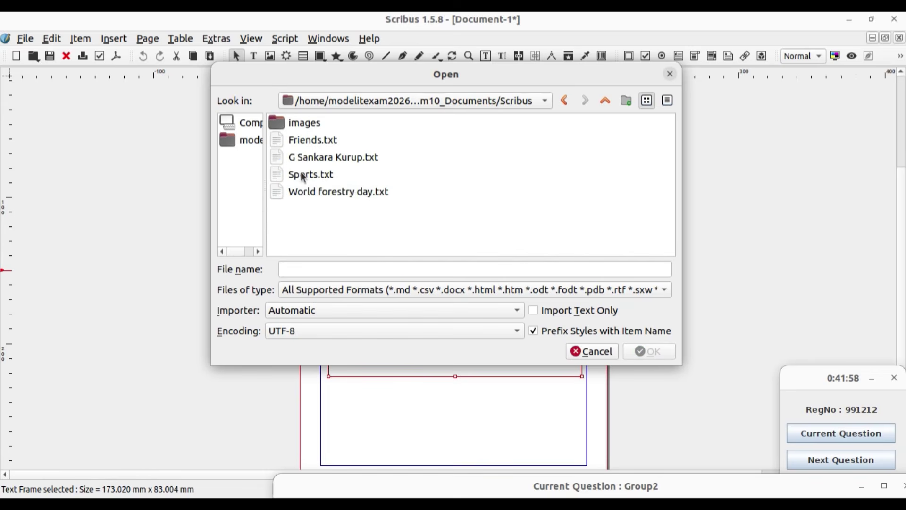
pyautogui.click(349, 194)
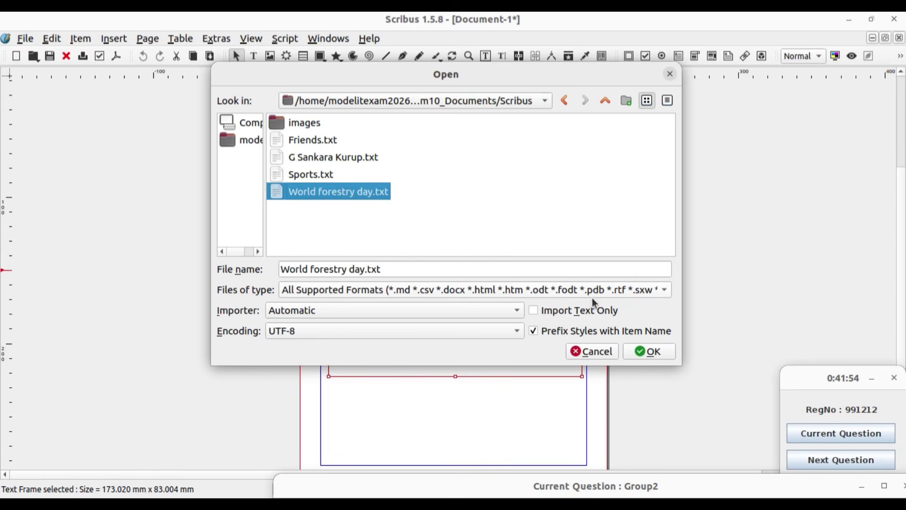
pyautogui.click(649, 352)
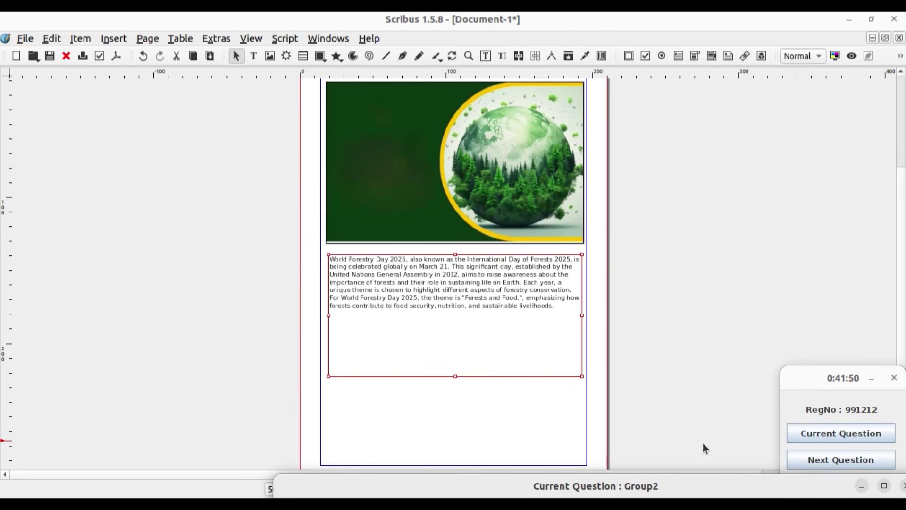
# Step: Check the heading in the model notice, and copy the words World Forestry Day from the start of the paragraph
pyautogui.moveTo(673, 477); pyautogui.dragTo(680, 137)
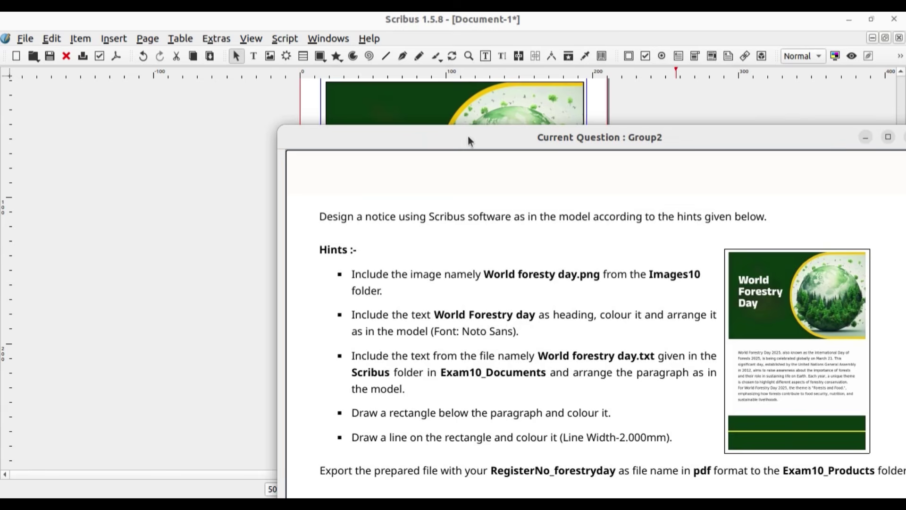
pyautogui.moveTo(469, 137); pyautogui.dragTo(526, 436)
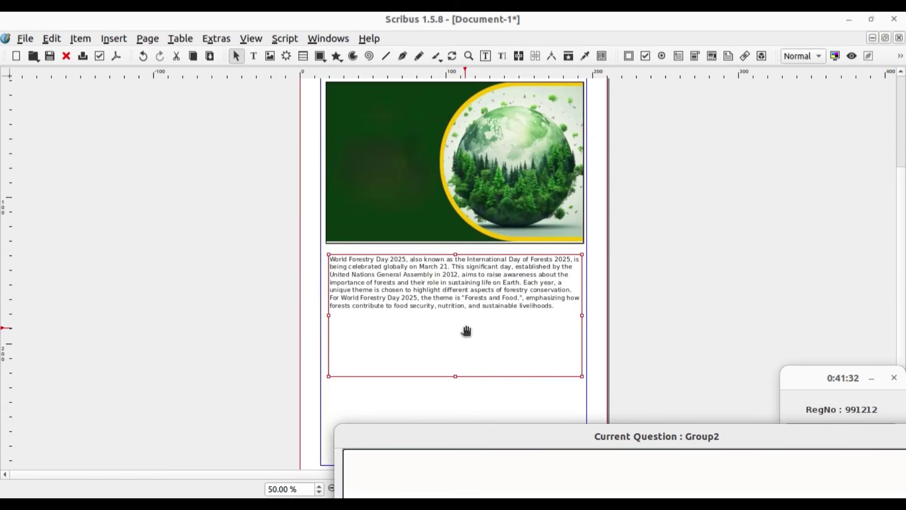
pyautogui.doubleClick(407, 258)
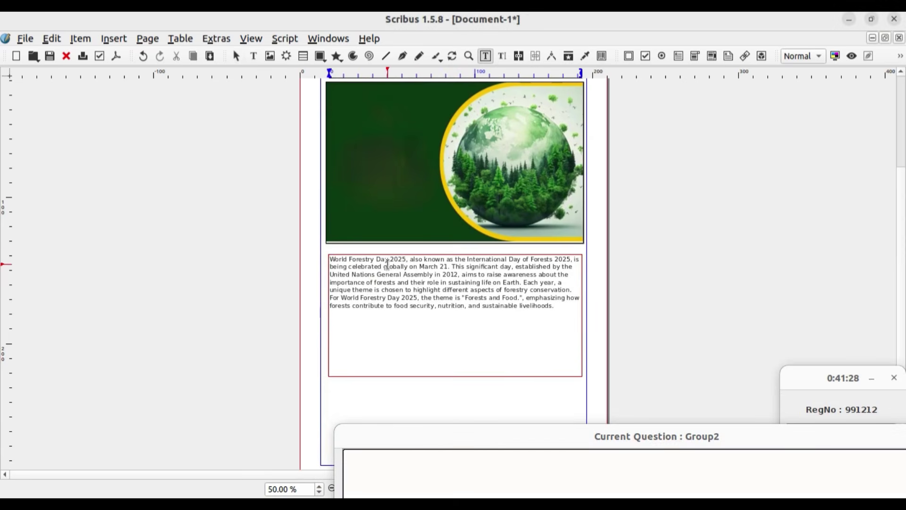
pyautogui.hotkey('ctrl', 'shift', 'Left')
pyautogui.hotkey('ctrl', 'shift', 'Left')
pyautogui.hotkey('ctrl', 'shift', 'Left')
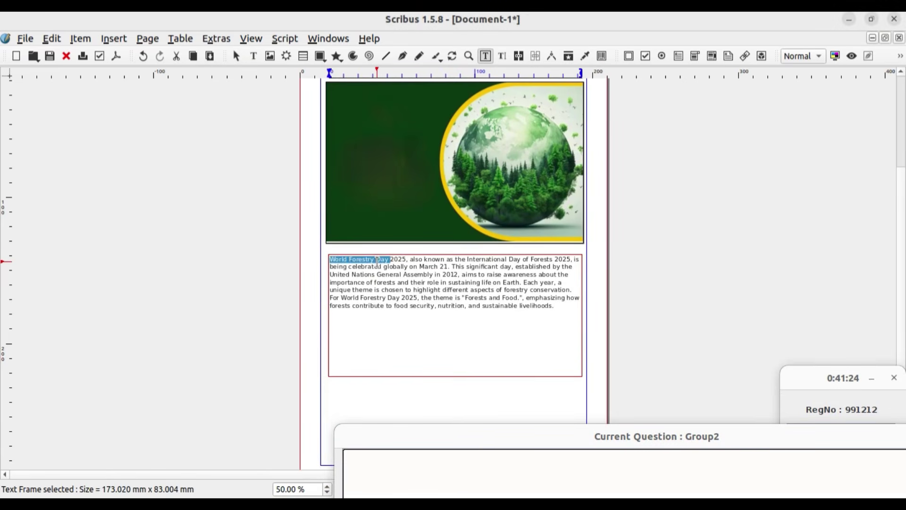
pyautogui.rightClick(377, 262)
pyautogui.moveTo(418, 427)
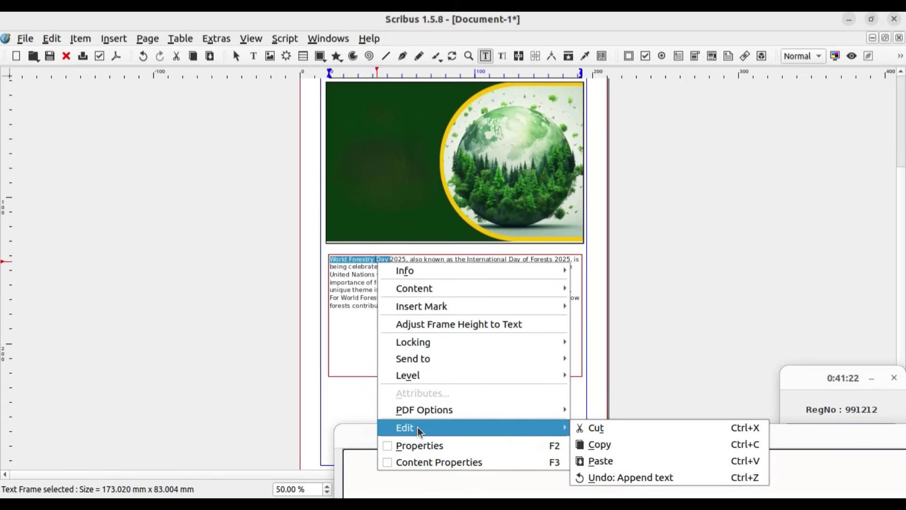
pyautogui.click(599, 444)
# Step: Draw a text frame about 68 × 59 mm on the image's plain green area and paste the copied heading into it
pyautogui.scroll(1, 432, 185)
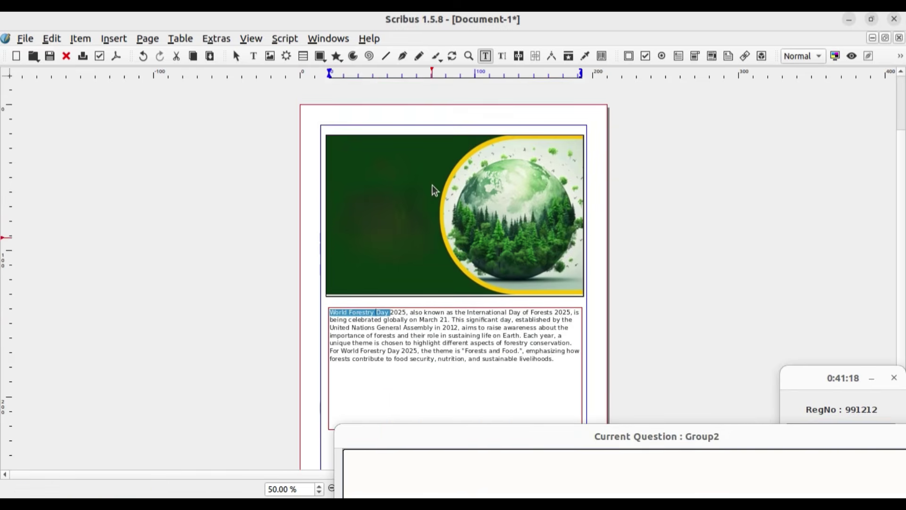
pyautogui.click(253, 56)
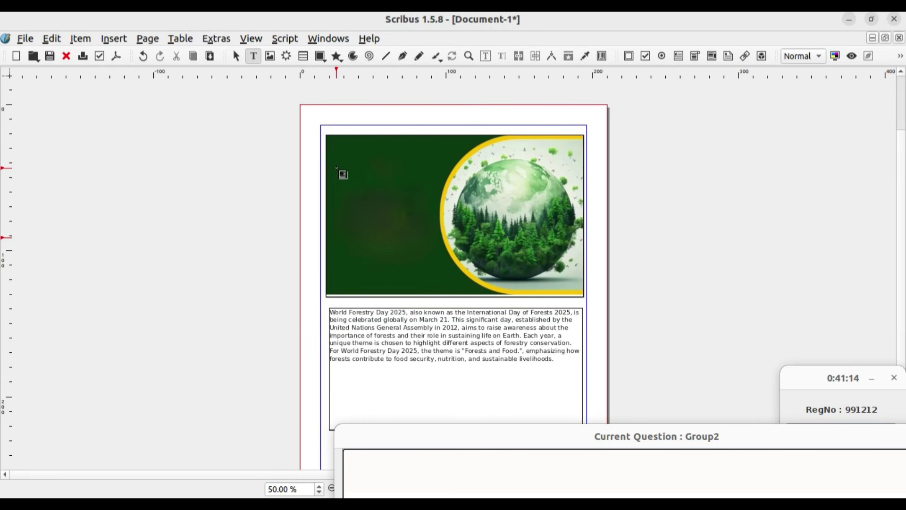
pyautogui.moveTo(336, 169); pyautogui.dragTo(436, 254)
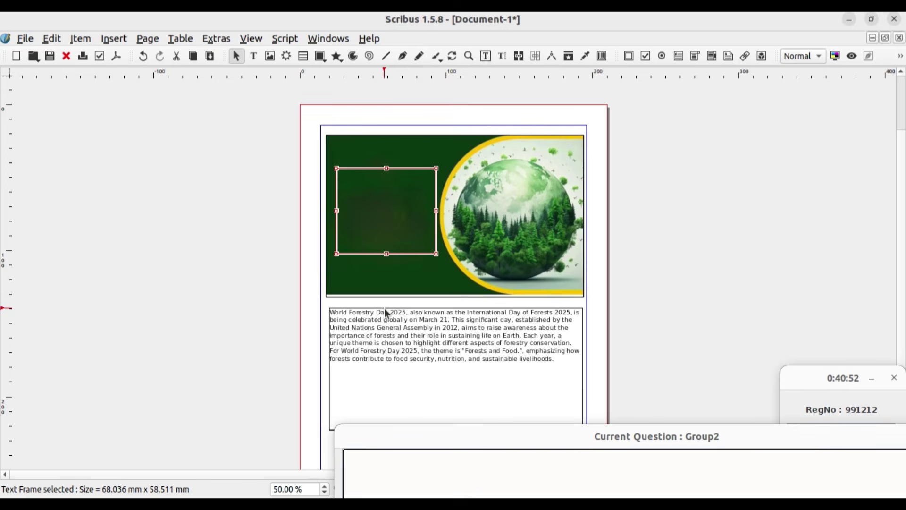
pyautogui.doubleClick(384, 307)
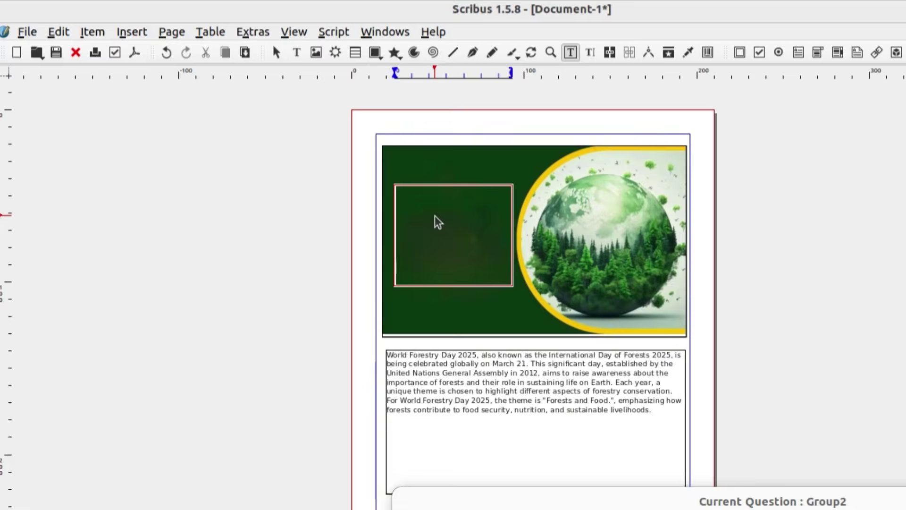
pyautogui.rightClick(435, 215)
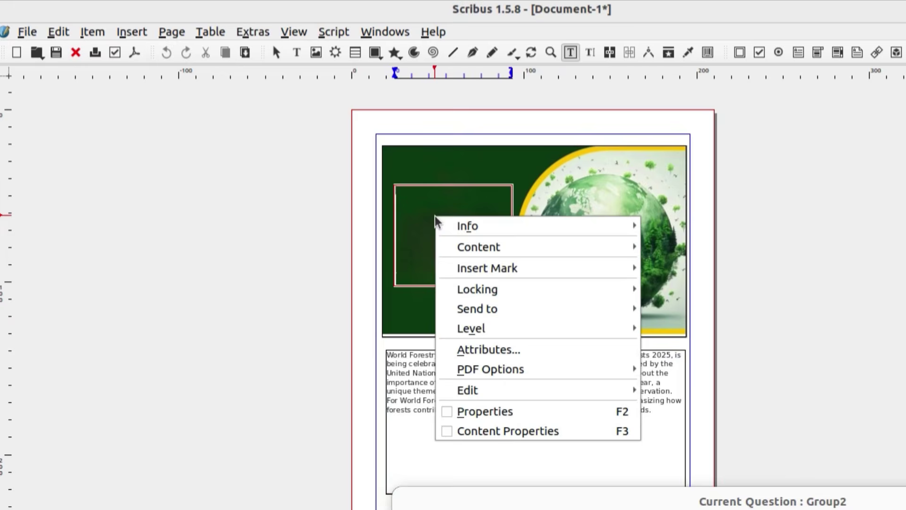
pyautogui.moveTo(472, 388)
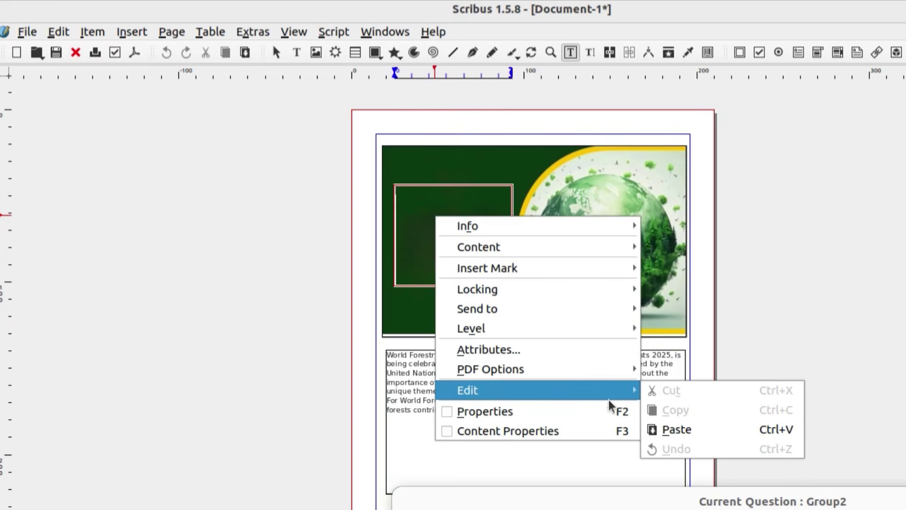
pyautogui.click(668, 428)
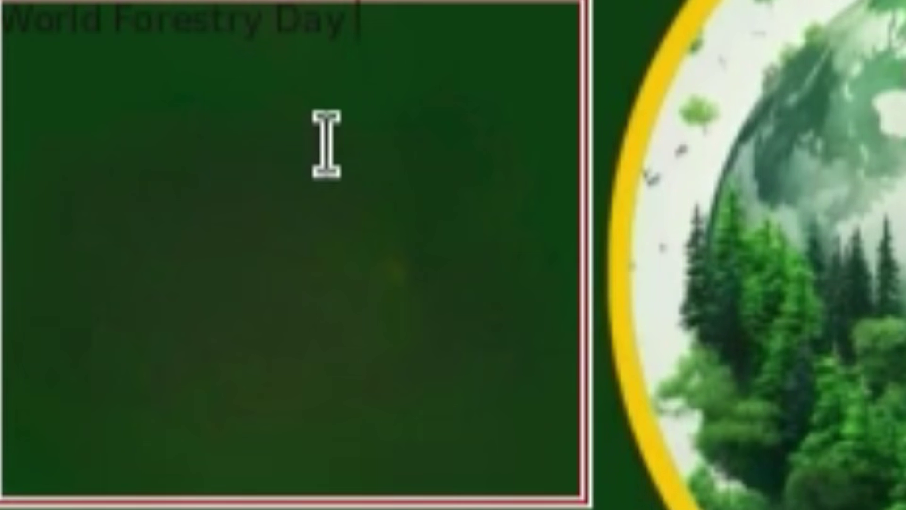
# Step: Set the font of the whole World Forestry Day heading to Noto Sans, as the question's hints require
pyautogui.moveTo(439, 44); pyautogui.dragTo(302, 24)
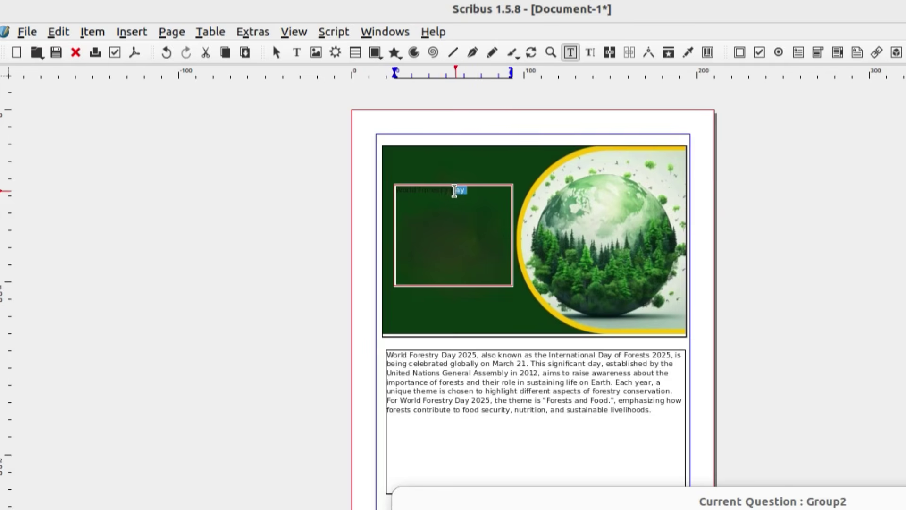
pyautogui.moveTo(455, 191); pyautogui.dragTo(390, 189)
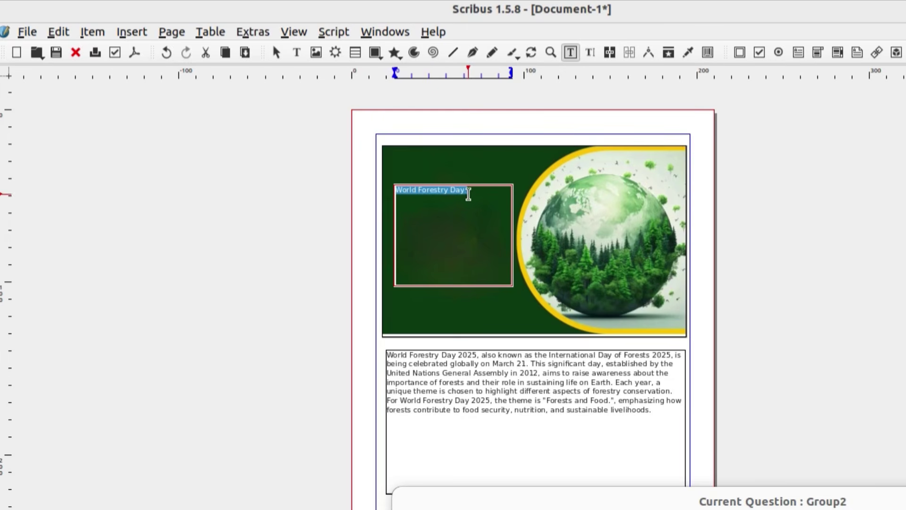
pyautogui.rightClick(441, 209)
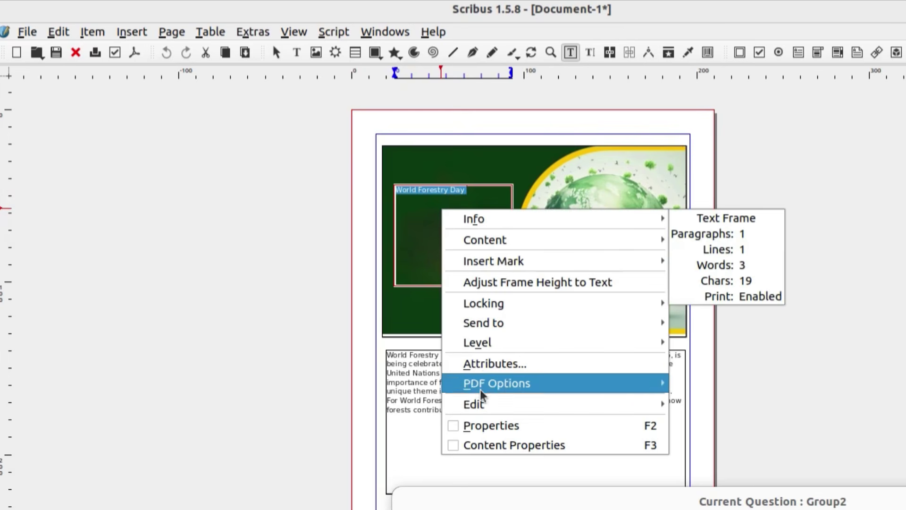
pyautogui.click(581, 448)
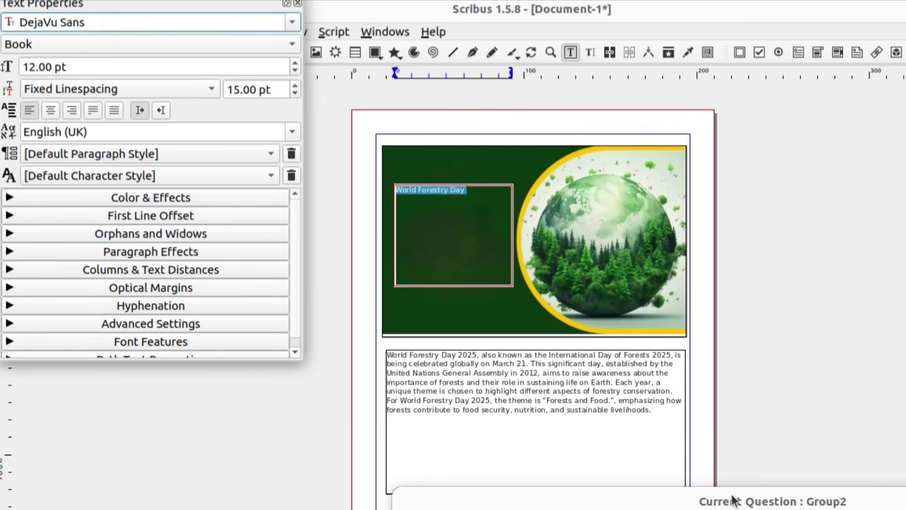
pyautogui.moveTo(795, 498); pyautogui.dragTo(640, 158)
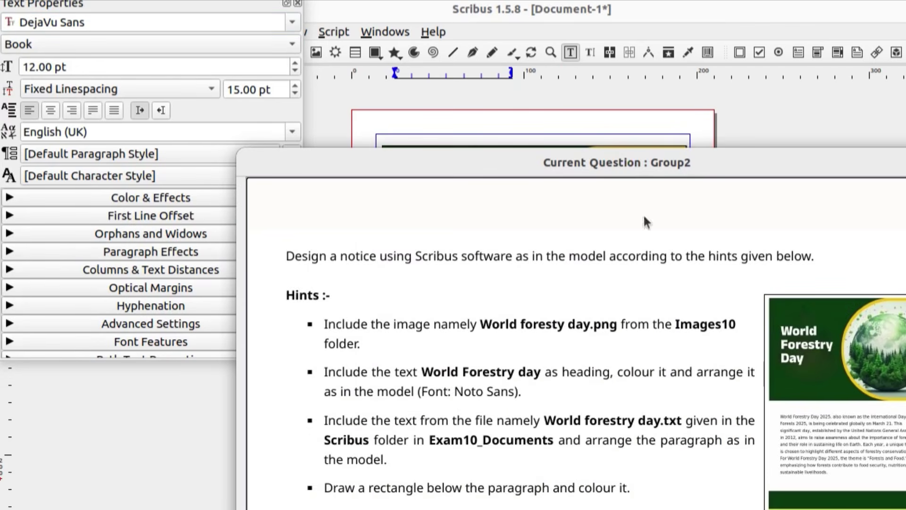
pyautogui.moveTo(475, 187); pyautogui.dragTo(659, 500)
pyautogui.click(89, 23)
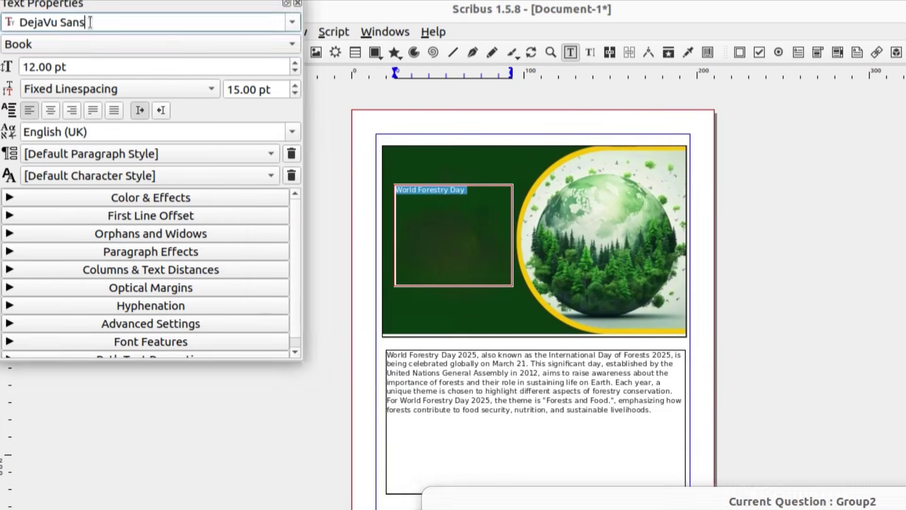
pyautogui.press('BackSpace')
pyautogui.press('BackSpace')
pyautogui.press('BackSpace')
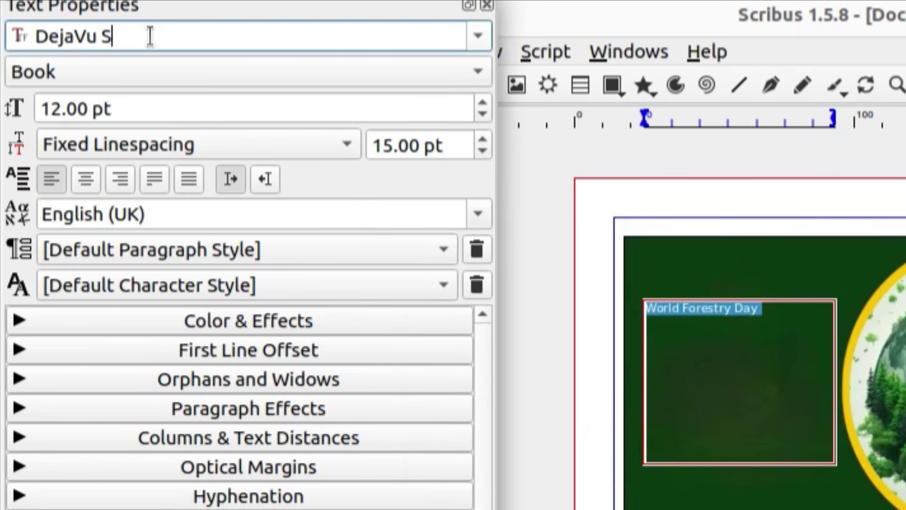
pyautogui.press('BackSpace')
pyautogui.press('BackSpace')
pyautogui.press('BackSpace')
pyautogui.press('BackSpace')
pyautogui.press('BackSpace')
pyautogui.press('BackSpace')
pyautogui.press('BackSpace')
pyautogui.press('BackSpace')
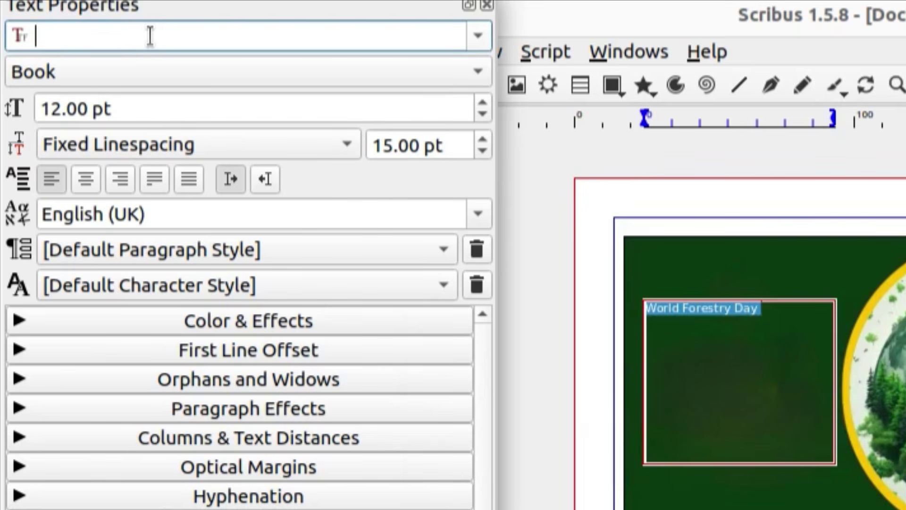
pyautogui.write('Noto ')
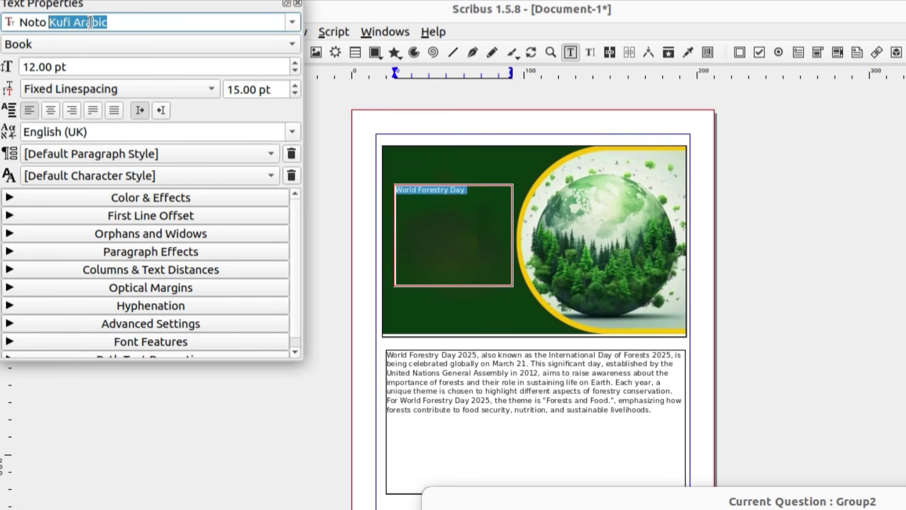
pyautogui.write('San')
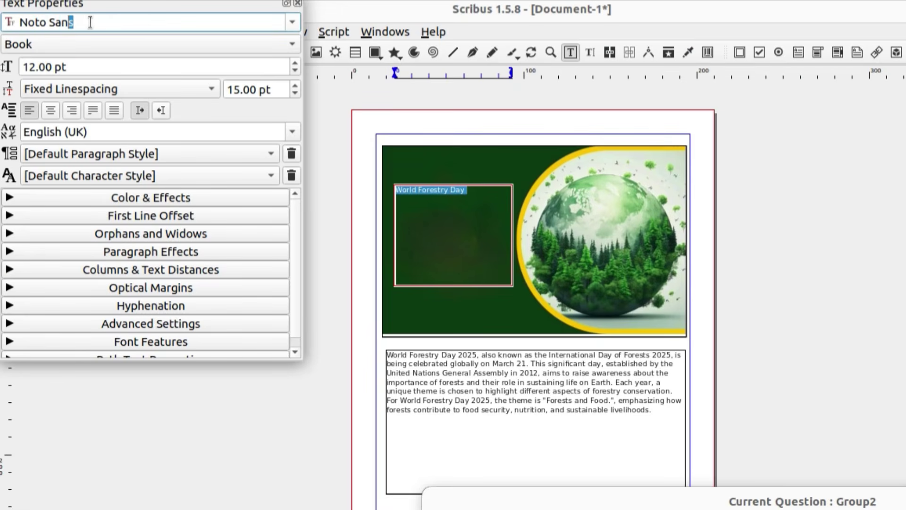
pyautogui.write('s')
pyautogui.press('Return')
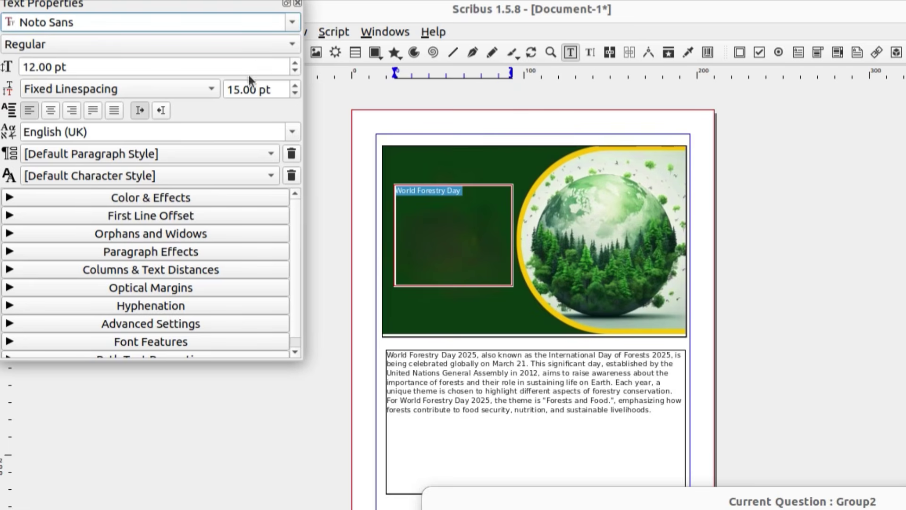
# Step: Set the text colour of the selected World Forestry Day heading to White
pyautogui.click(220, 199)
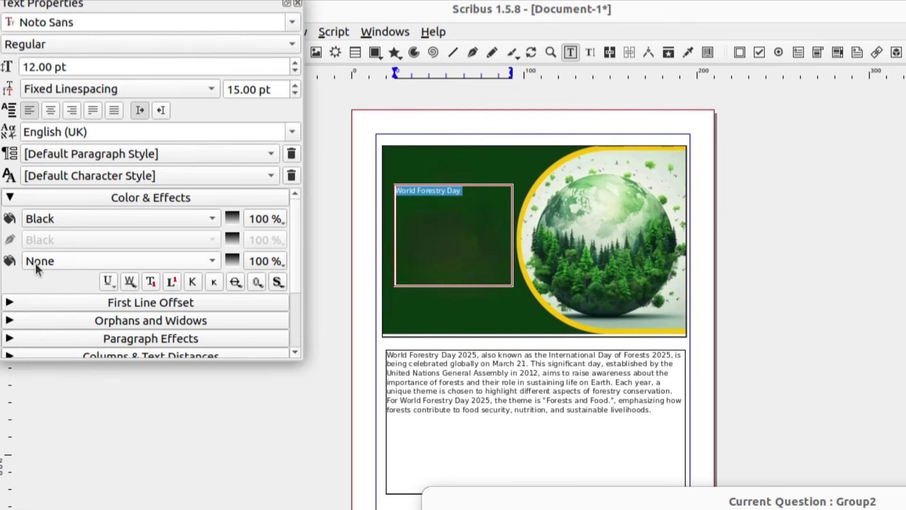
pyautogui.click(211, 218)
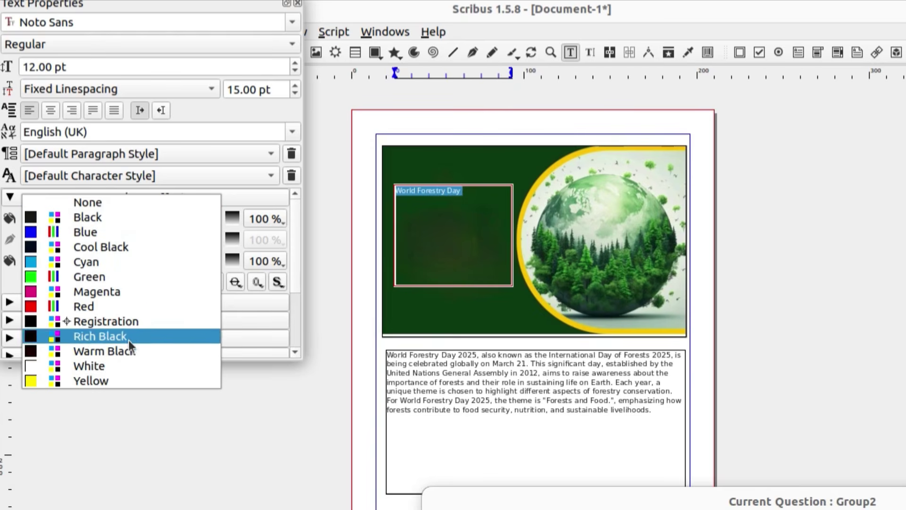
pyautogui.click(123, 363)
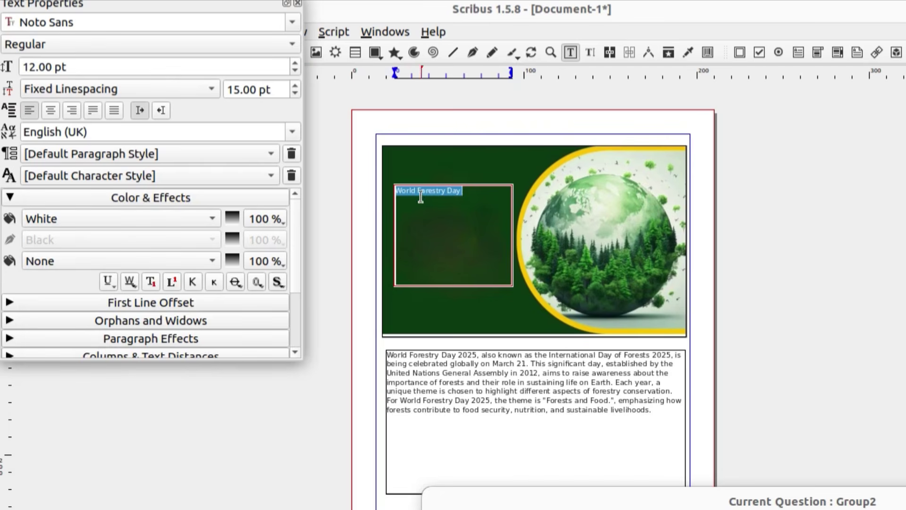
# Step: Break the heading into three lines reading World, Forestry and Day
pyautogui.click(417, 212)
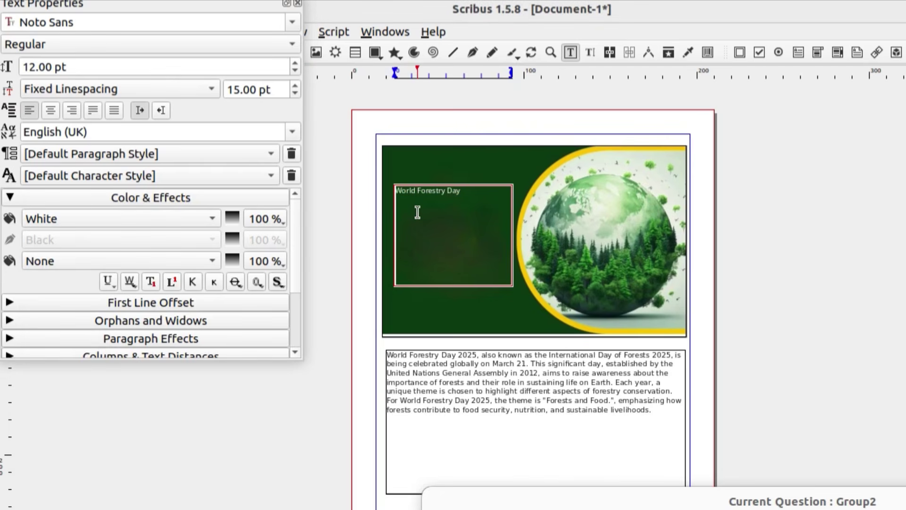
pyautogui.press('Return')
pyautogui.click(429, 207)
pyautogui.press('Return')
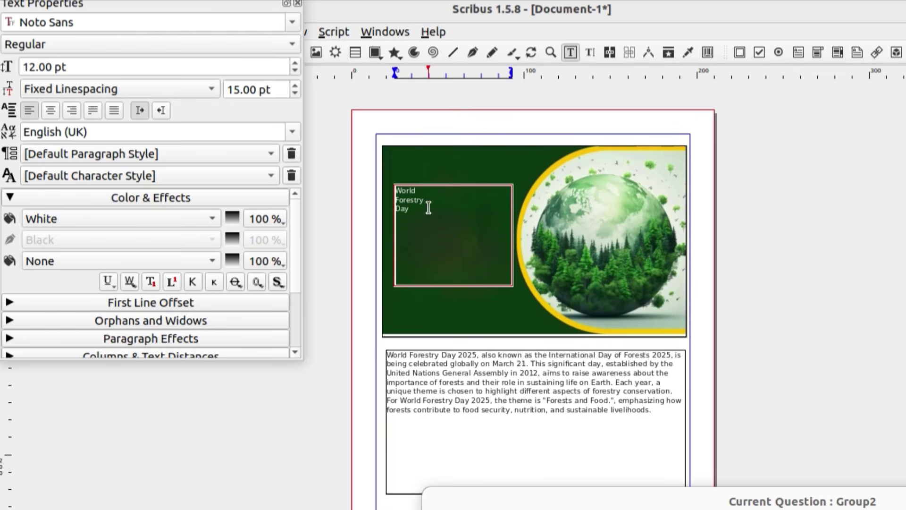
# Step: Insert a blank line between World and Forestry and another between Forestry and Day in the heading
pyautogui.moveTo(797, 498); pyautogui.dragTo(803, 472)
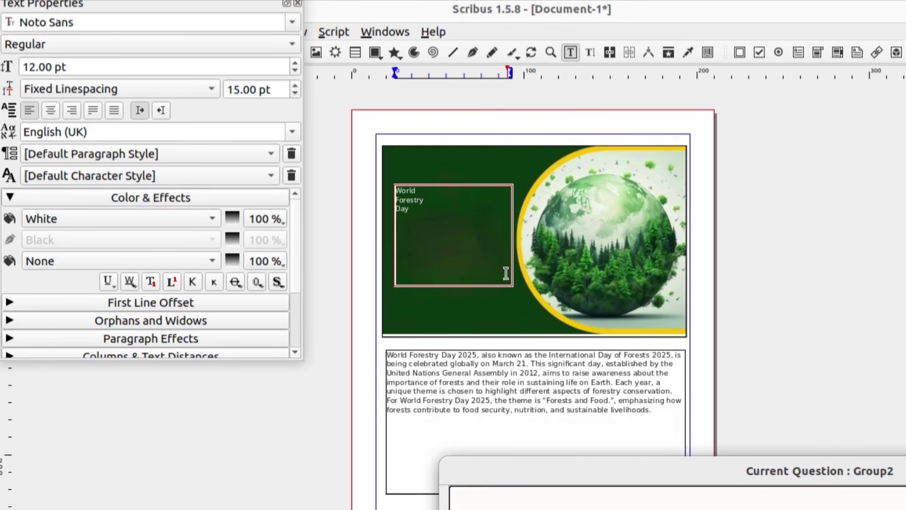
pyautogui.click(421, 196)
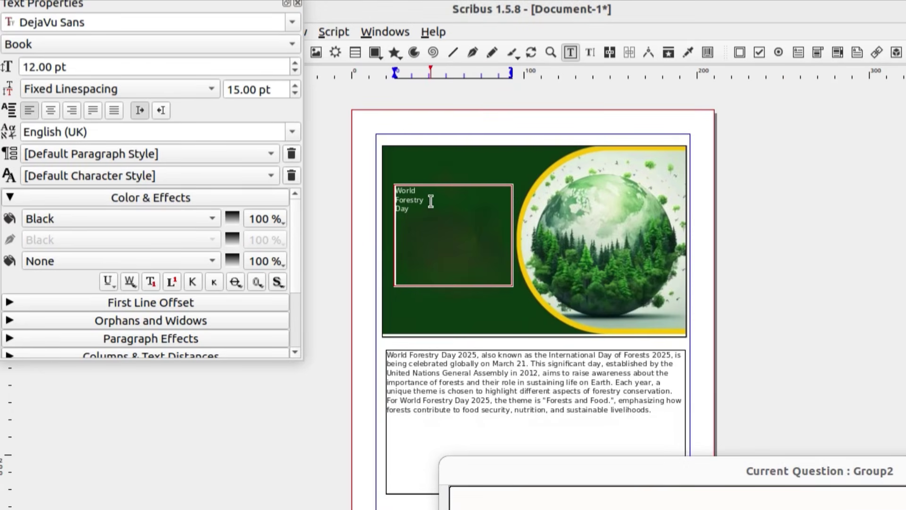
pyautogui.press('Return')
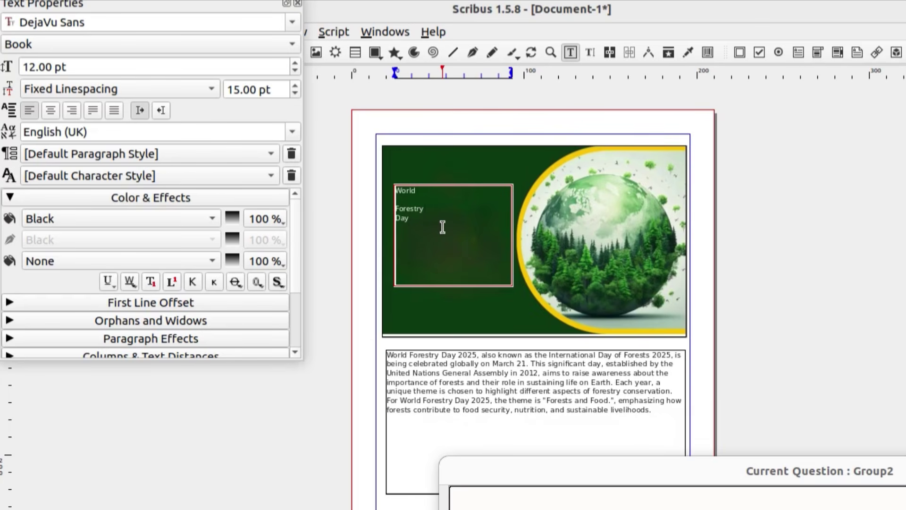
pyautogui.press('Return')
# Step: Set the font size of the whole World Forestry Day heading to 44 pt
pyautogui.moveTo(417, 191); pyautogui.dragTo(396, 189)
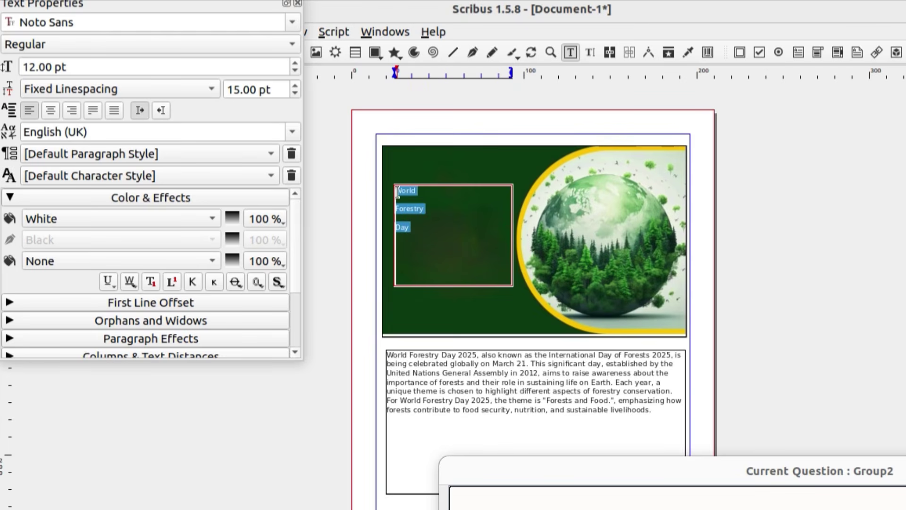
pyautogui.click(295, 63)
pyautogui.scroll(10, 295, 66)
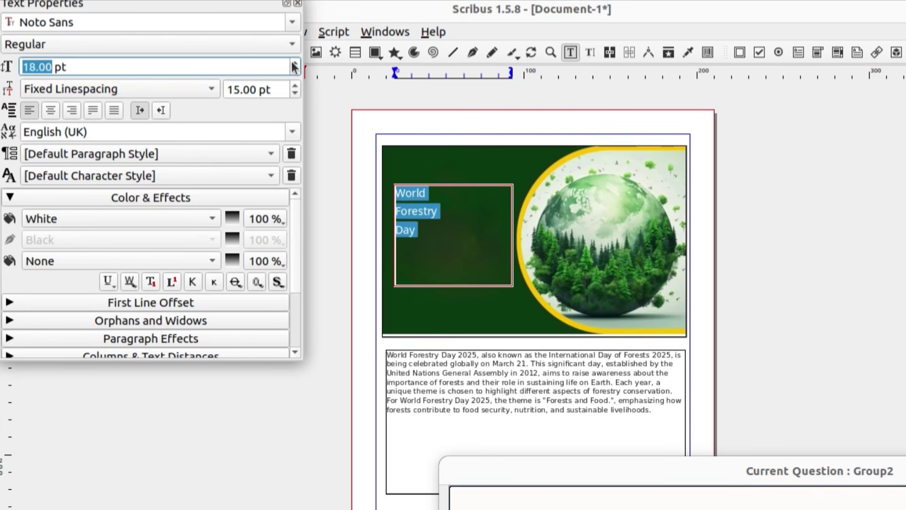
pyautogui.scroll(11, 295, 66)
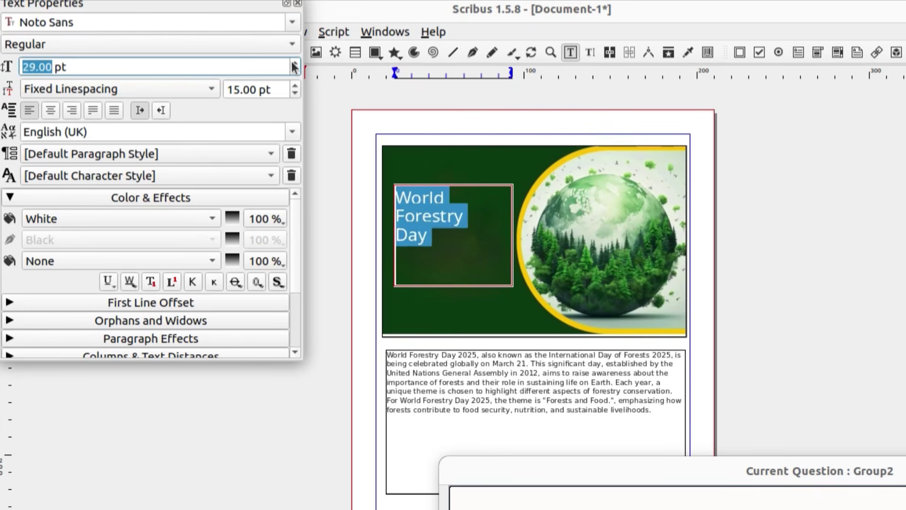
pyautogui.scroll(10, 295, 66)
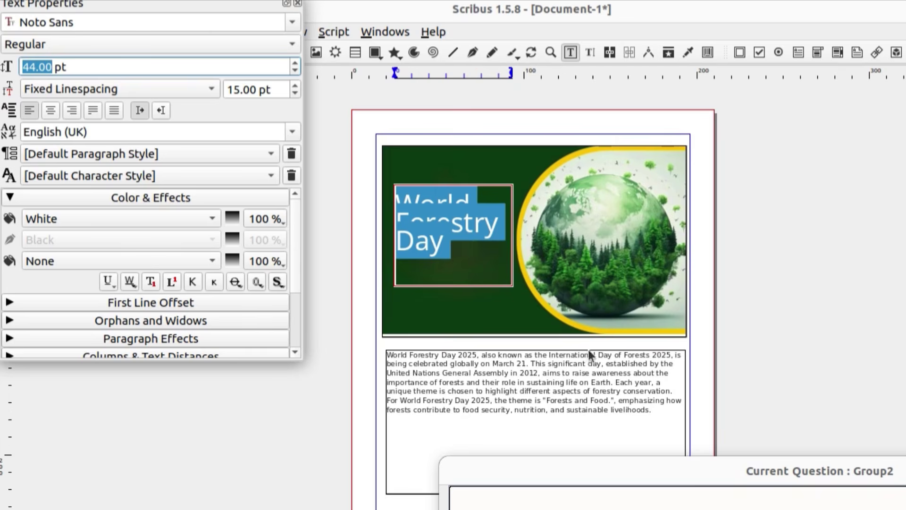
pyautogui.moveTo(721, 472)
pyautogui.mouseDown()
pyautogui.moveTo(672, 461)
pyautogui.moveTo(580, 255)
pyautogui.moveTo(715, 473)
pyautogui.mouseUp()
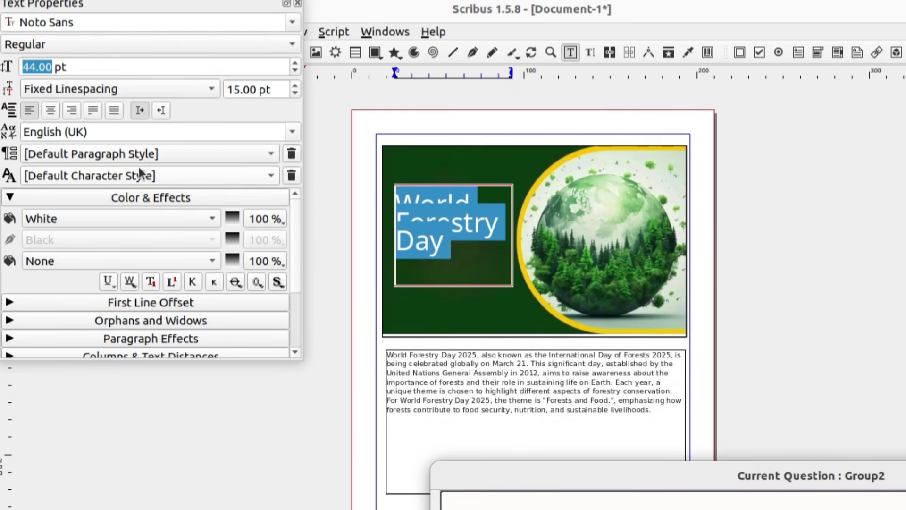
# Step: Set the font style of the selected World Forestry Day heading to Bold
pyautogui.scroll(-2, 157, 332)
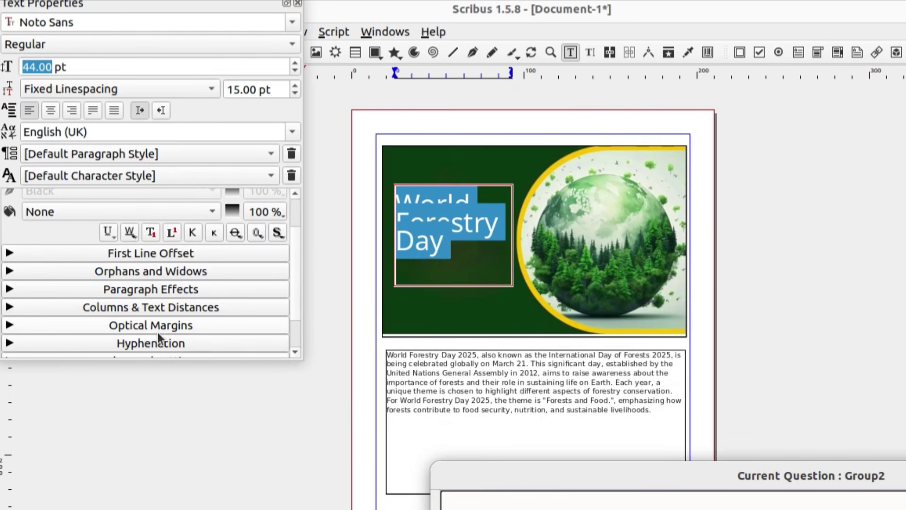
pyautogui.click(196, 305)
pyautogui.click(294, 42)
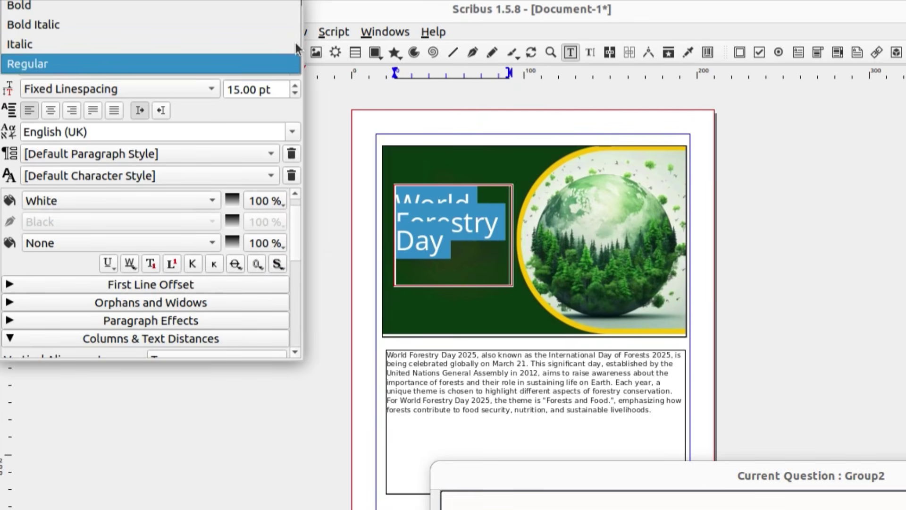
pyautogui.click(204, 7)
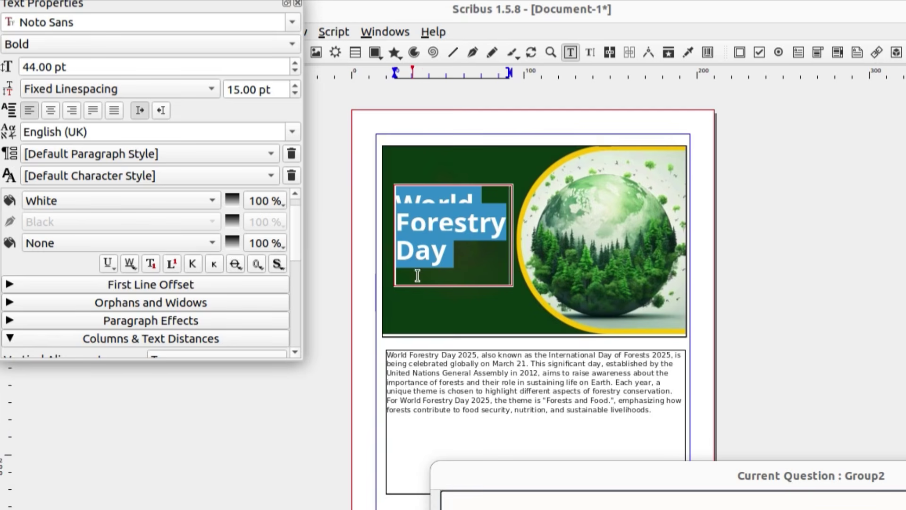
# Step: Add another blank line after World to space the three heading lines evenly, and deselect the heading frame
pyautogui.click(486, 196)
pyautogui.click(486, 196)
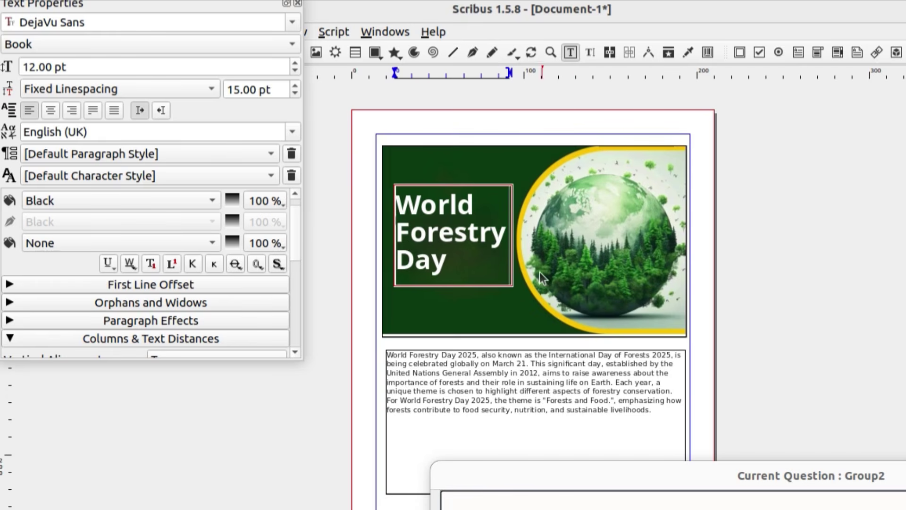
pyautogui.click(792, 251)
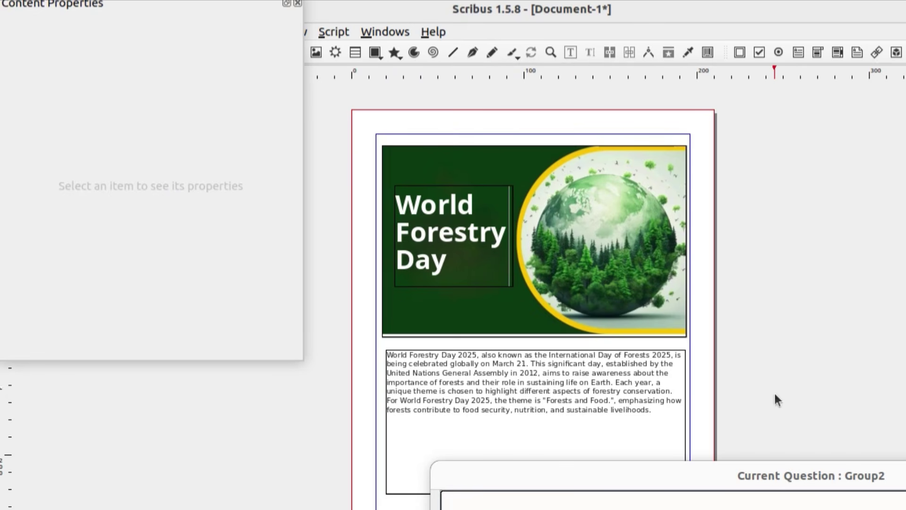
# Step: Try Green and Blue as the text colour of the paragraph below the image
pyautogui.moveTo(846, 476); pyautogui.dragTo(790, 463)
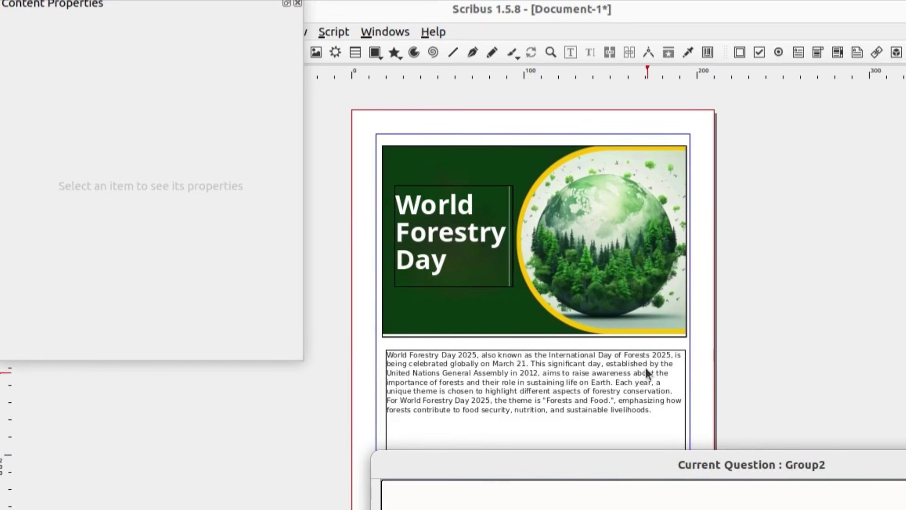
pyautogui.moveTo(858, 468); pyautogui.dragTo(781, 508)
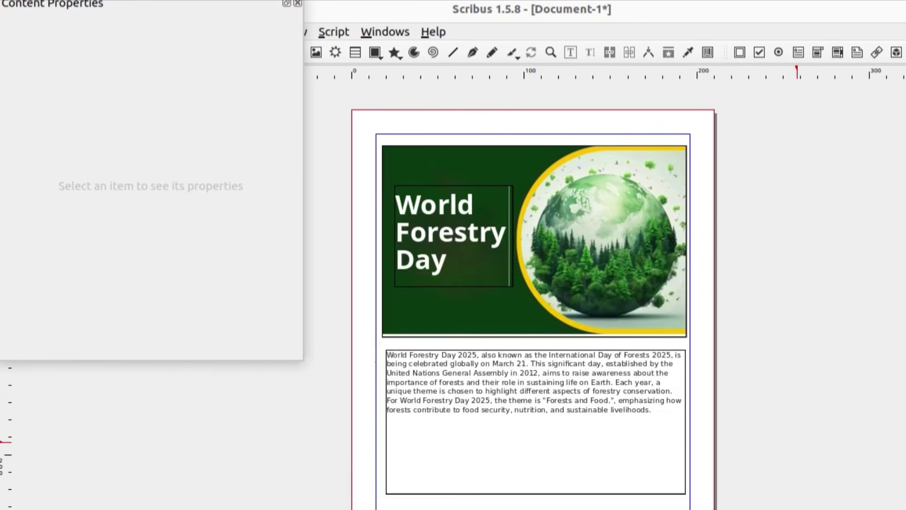
pyautogui.click(632, 442)
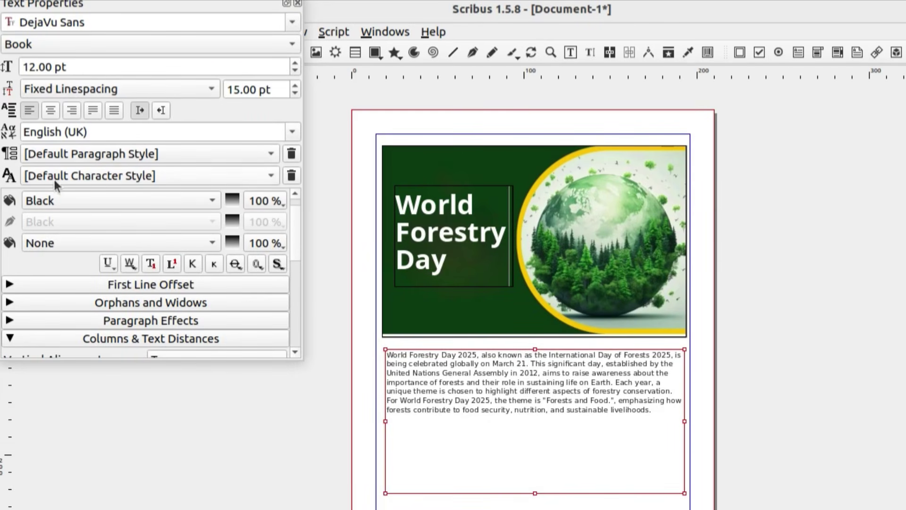
pyautogui.click(214, 201)
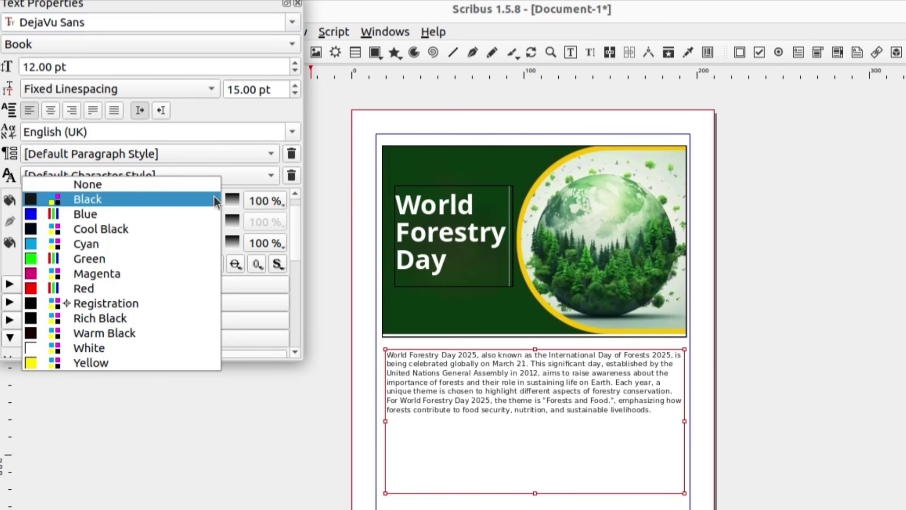
pyautogui.click(137, 259)
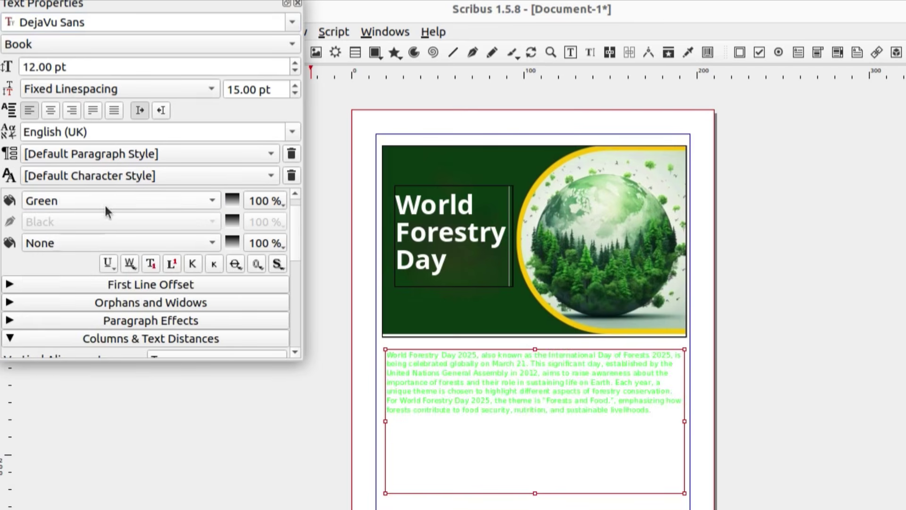
pyautogui.click(216, 197)
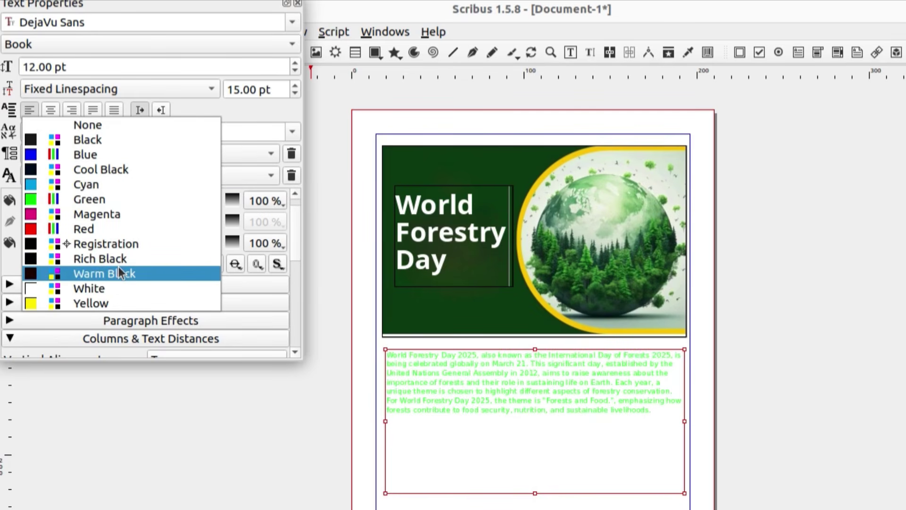
pyautogui.click(104, 157)
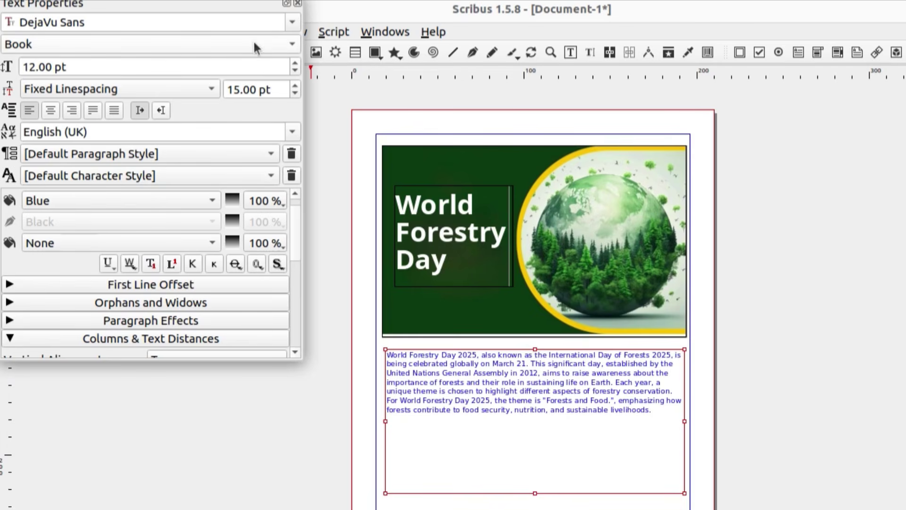
# Step: Merge the Oxygen colour set into the document's colours and fills
pyautogui.click(298, 3)
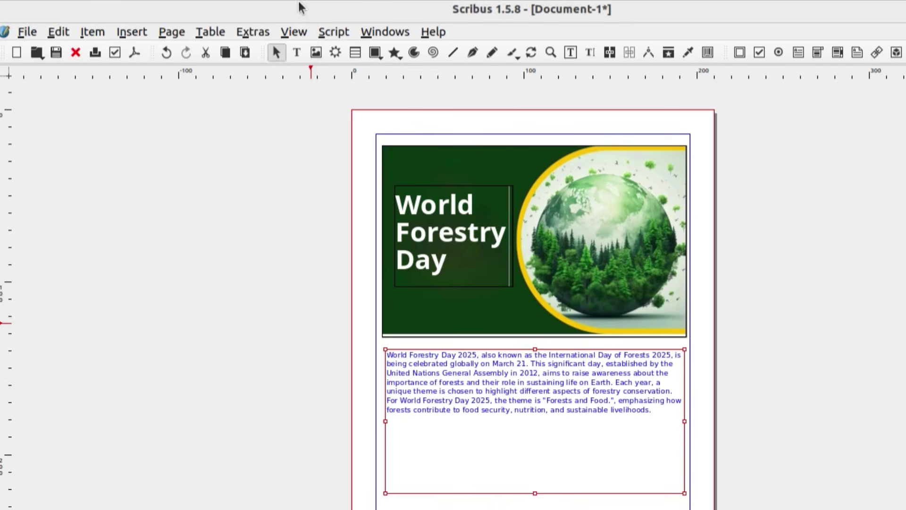
pyautogui.click(59, 32)
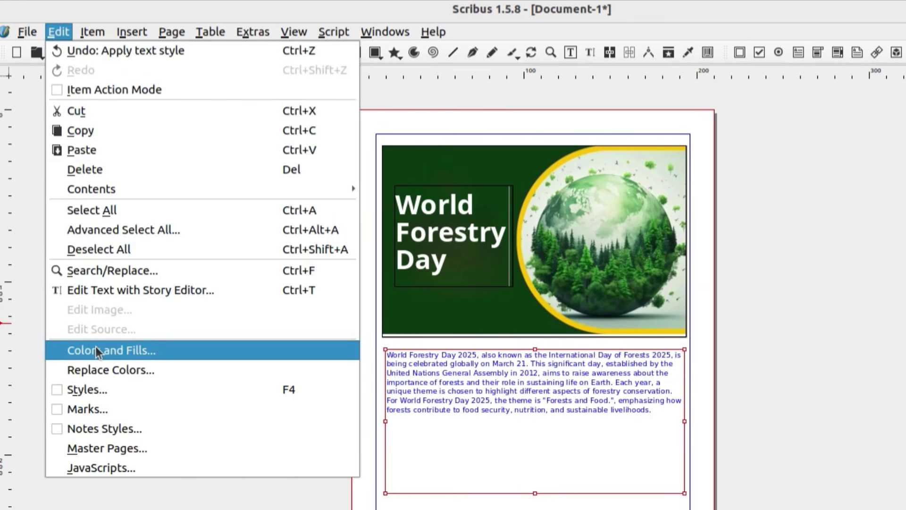
pyautogui.click(187, 352)
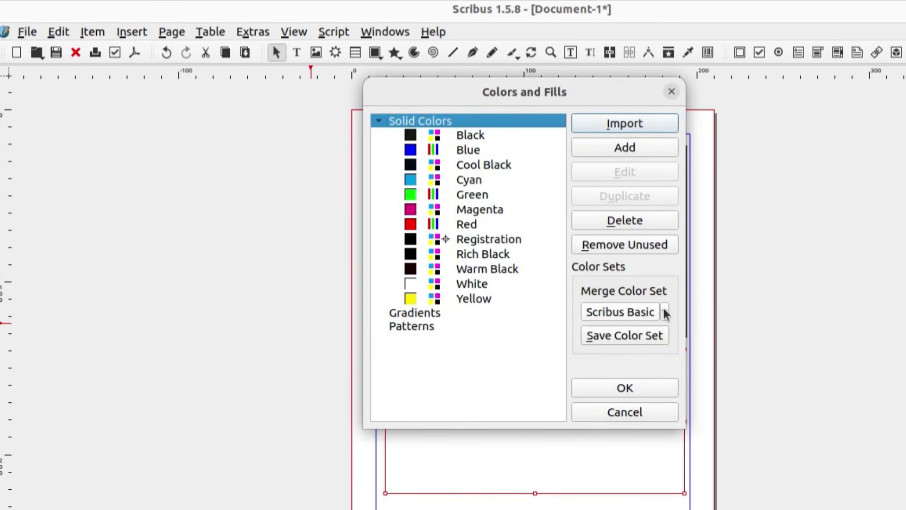
pyautogui.click(664, 313)
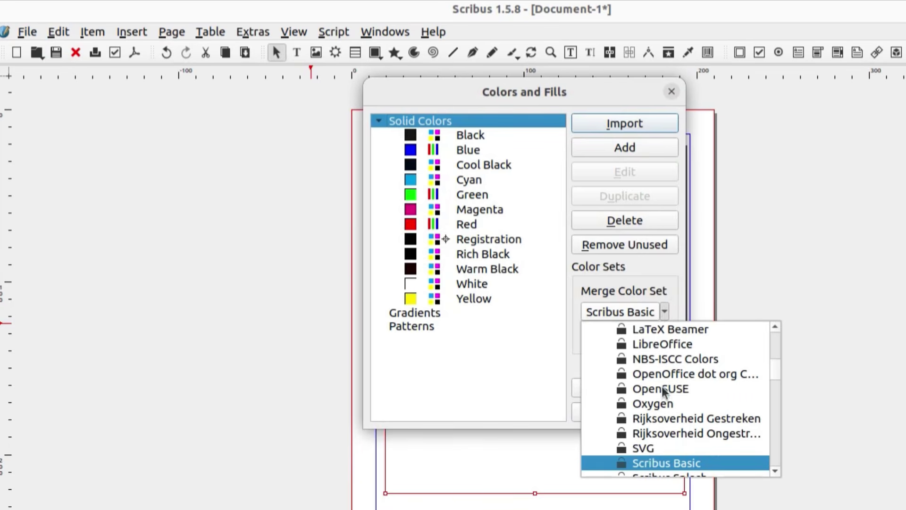
pyautogui.click(652, 403)
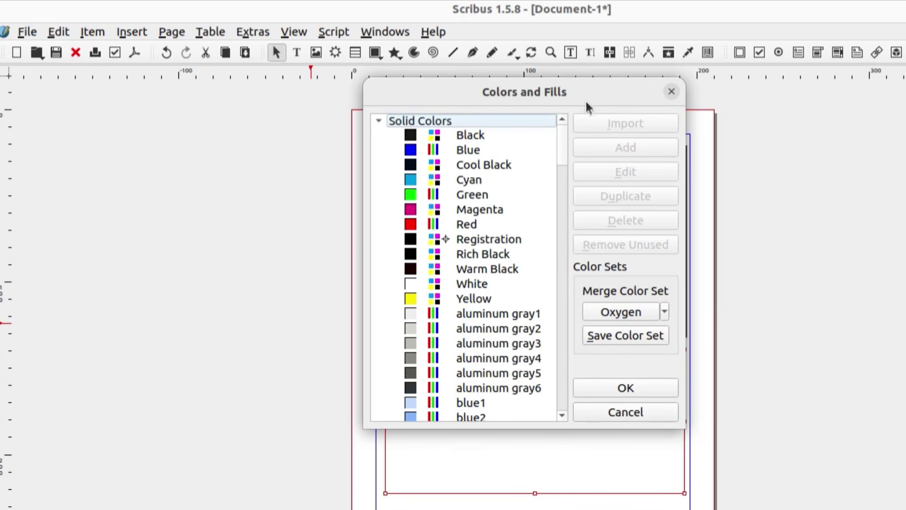
pyautogui.moveTo(588, 93); pyautogui.dragTo(302, 91)
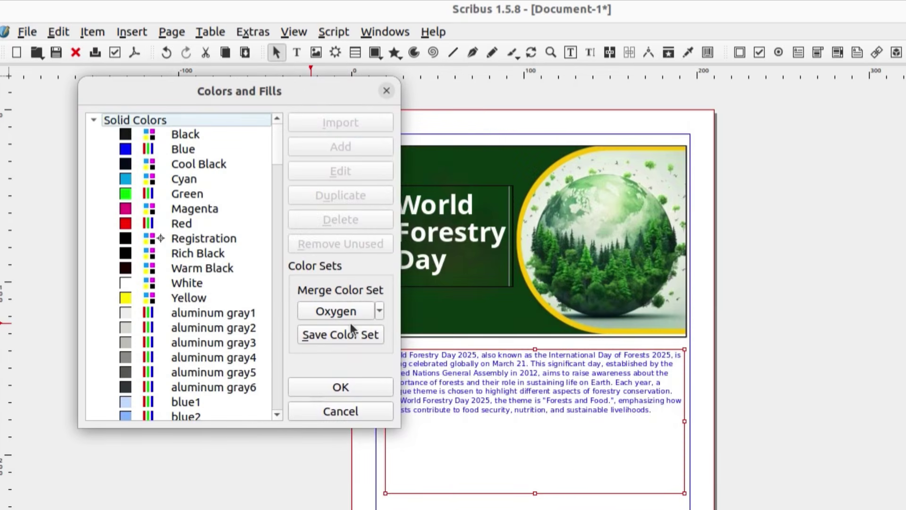
pyautogui.click(341, 394)
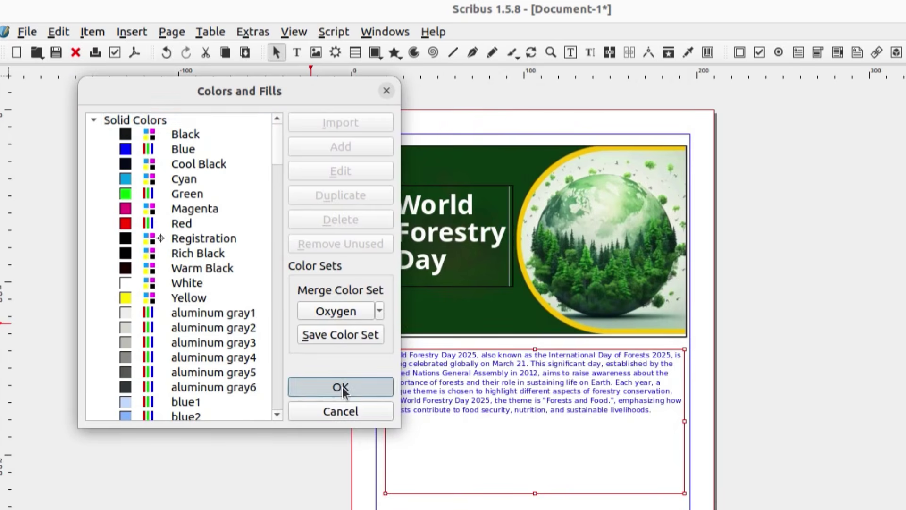
# Step: Set the paragraph's text colour to emerald green5 from the Oxygen colour set
pyautogui.rightClick(490, 377)
pyautogui.click(532, 372)
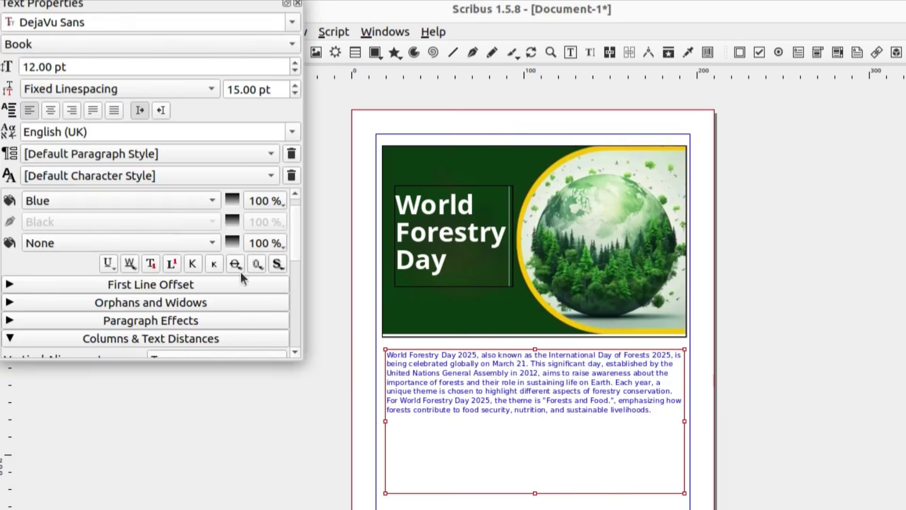
pyautogui.click(211, 200)
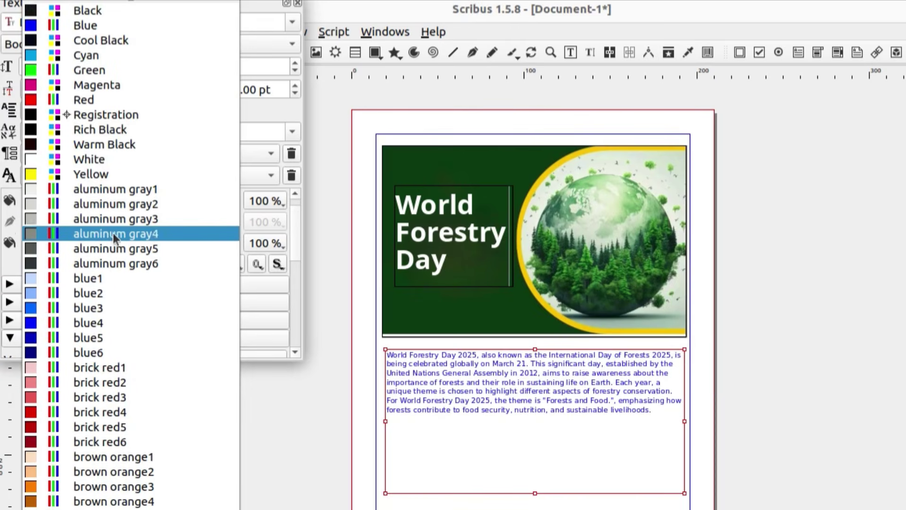
pyautogui.scroll(-7, 118, 283)
pyautogui.scroll(-2, 118, 305)
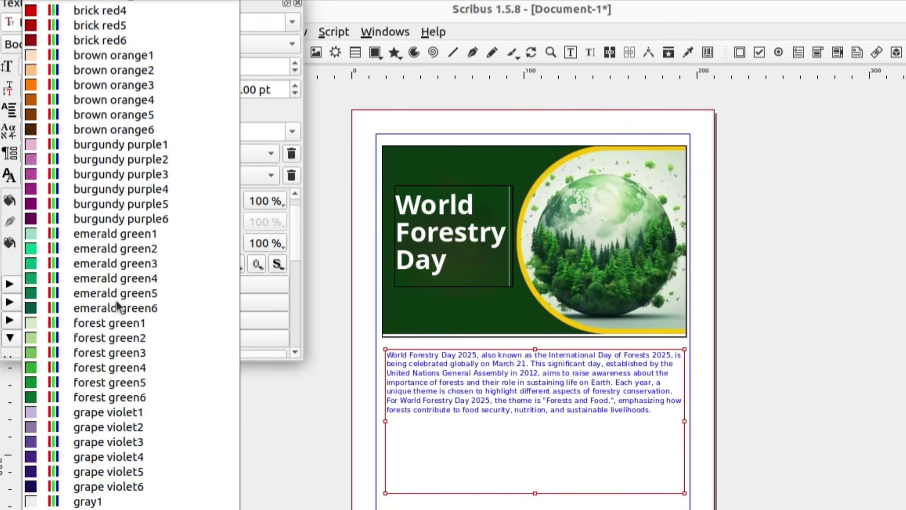
pyautogui.click(99, 294)
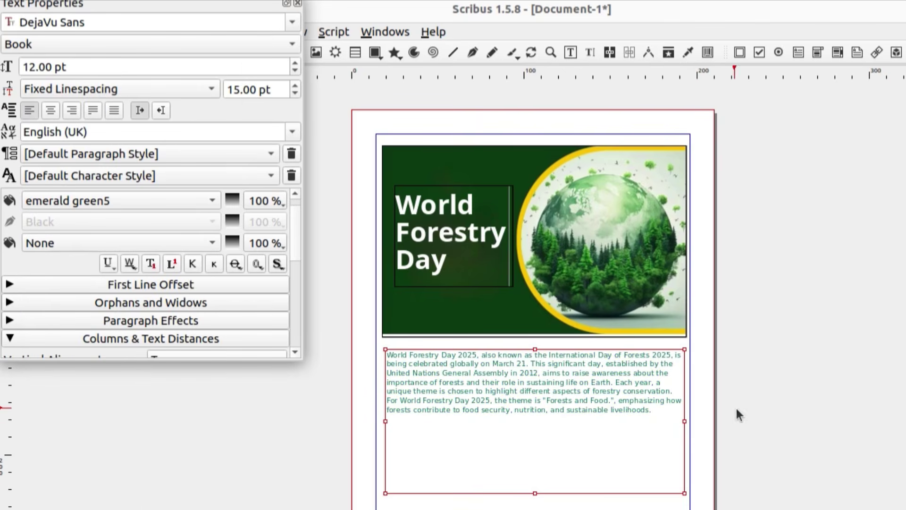
# Step: Shorten the paragraph frame from its lower edge and set the paragraph's font size to 14 pt
pyautogui.moveTo(536, 492); pyautogui.dragTo(542, 444)
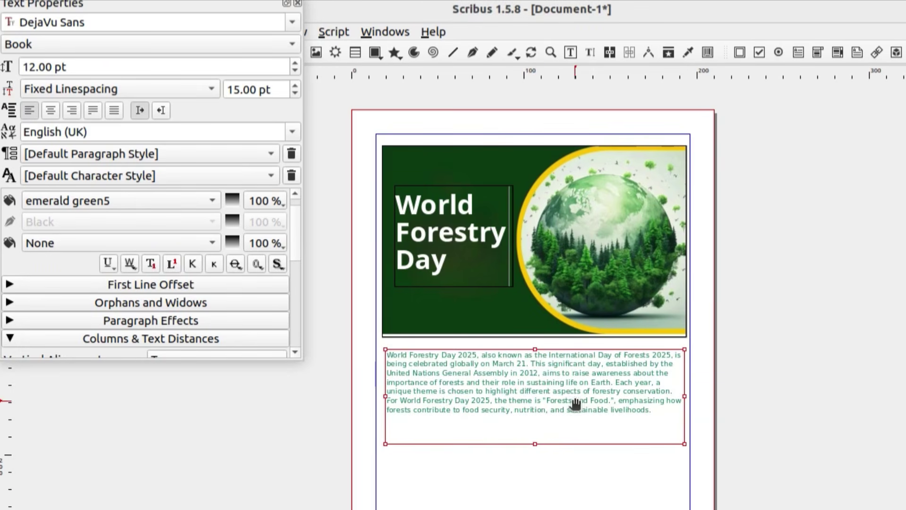
pyautogui.moveTo(756, 508)
pyautogui.mouseDown()
pyautogui.moveTo(760, 289)
pyautogui.moveTo(800, 203)
pyautogui.moveTo(745, 138)
pyautogui.moveTo(751, 509)
pyautogui.mouseUp()
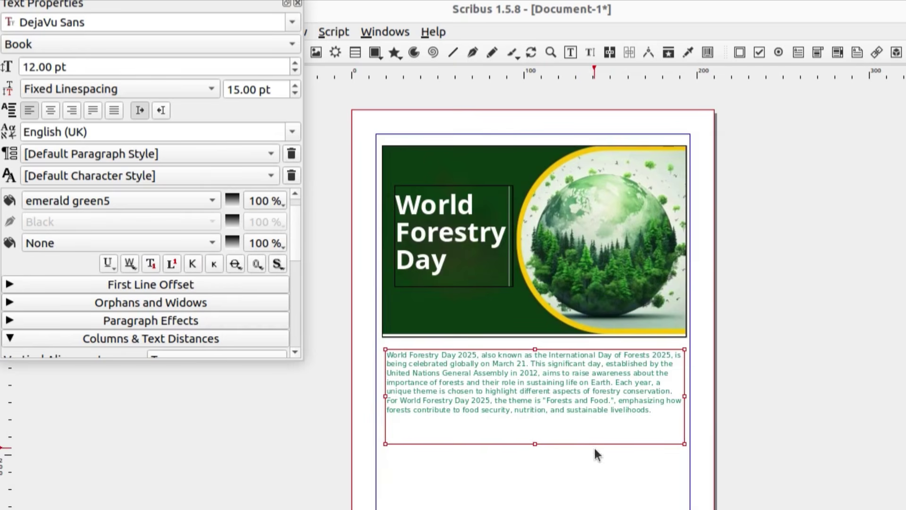
pyautogui.click(295, 64)
pyautogui.click(294, 64)
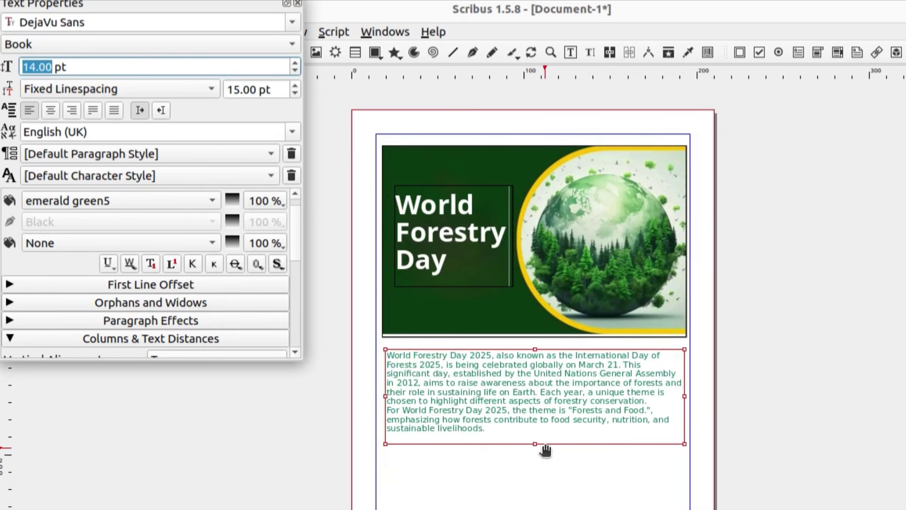
# Step: Extend the paragraph frame slightly downwards and set its fixed line spacing to 16 pt
pyautogui.moveTo(537, 444); pyautogui.dragTo(536, 469)
pyautogui.click(294, 86)
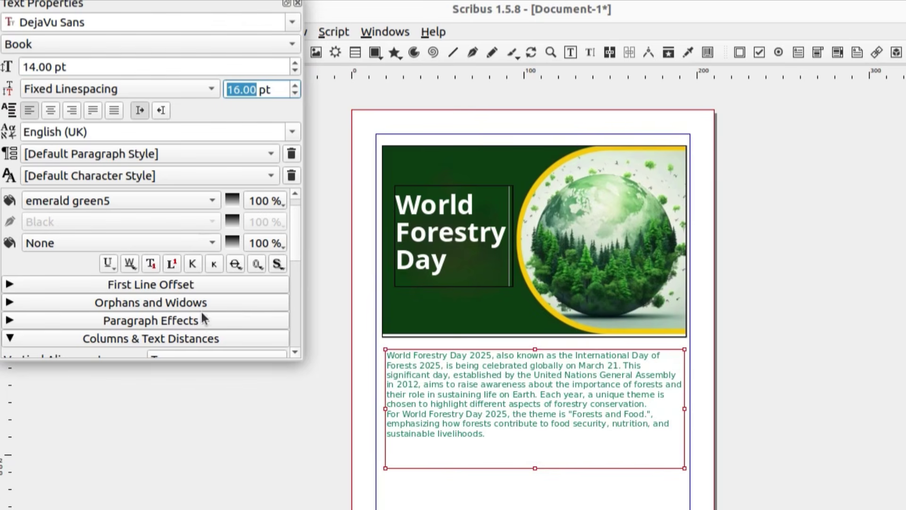
# Step: Close the text properties and shorten the paragraph frame from its lower edge to just below the last text line
pyautogui.click(298, 3)
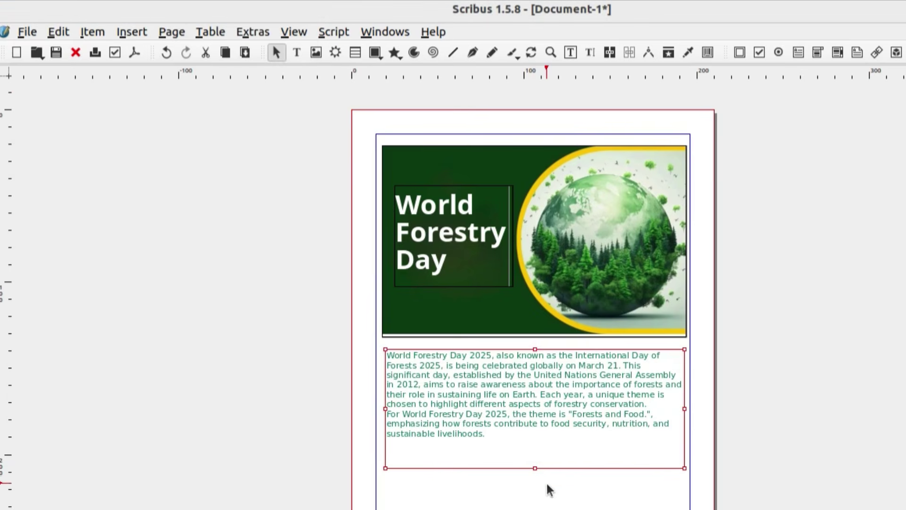
pyautogui.scroll(-3, 545, 470)
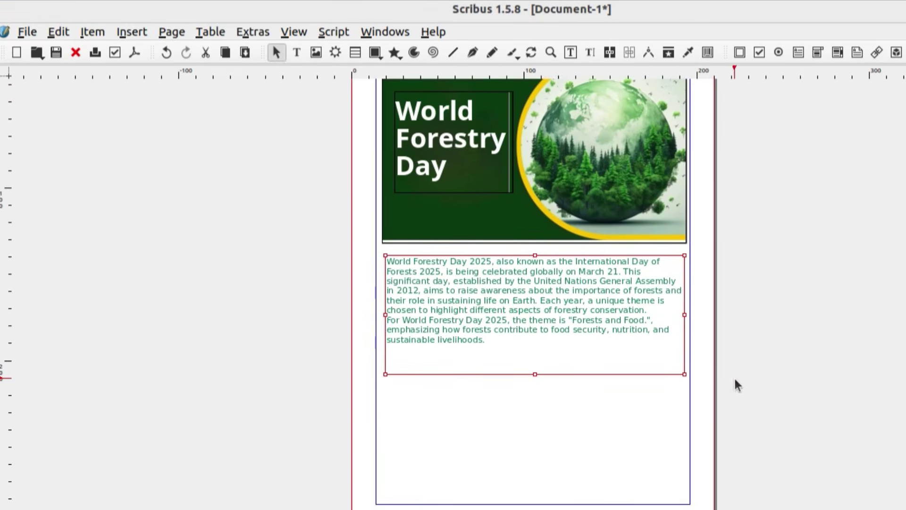
pyautogui.click(735, 379)
pyautogui.click(524, 357)
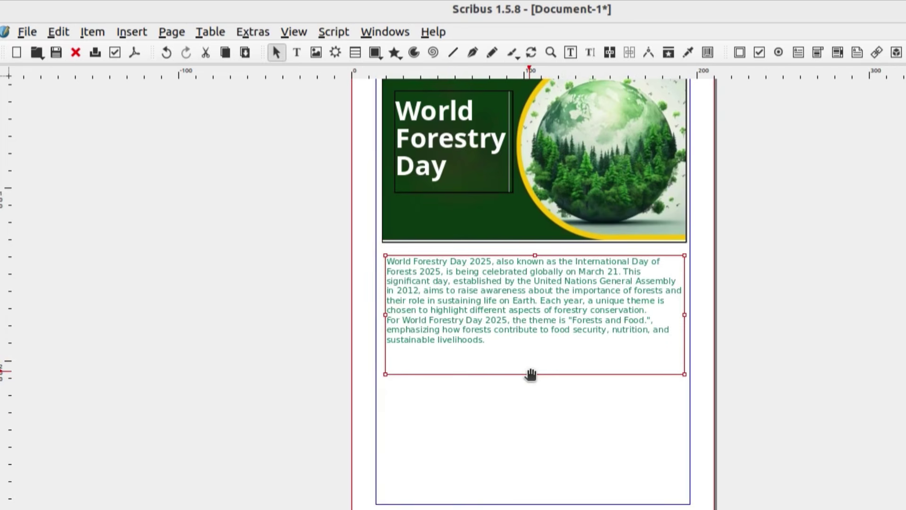
pyautogui.moveTo(534, 373); pyautogui.dragTo(536, 353)
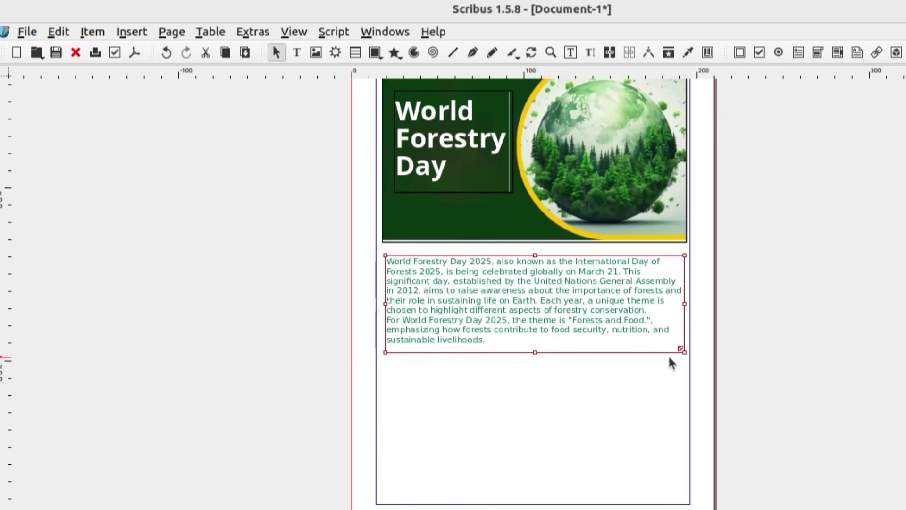
pyautogui.click(737, 342)
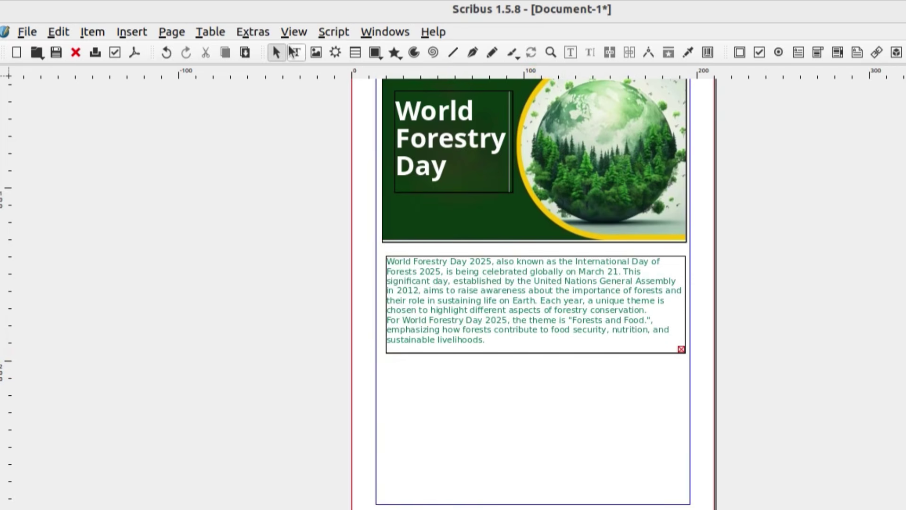
# Step: Draw a rectangle below the paragraph, nearly as wide as the paragraph frame, and move it down close to the page's lower margin
pyautogui.click(375, 53)
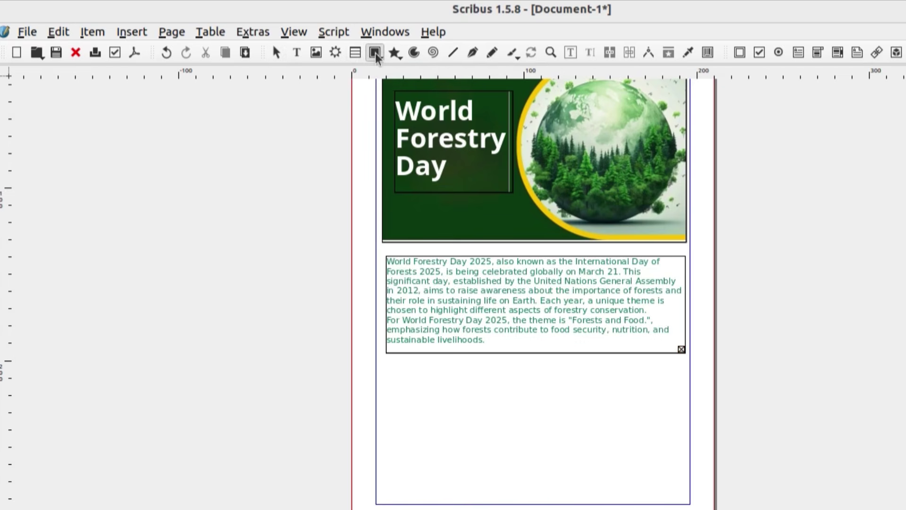
pyautogui.click(386, 379)
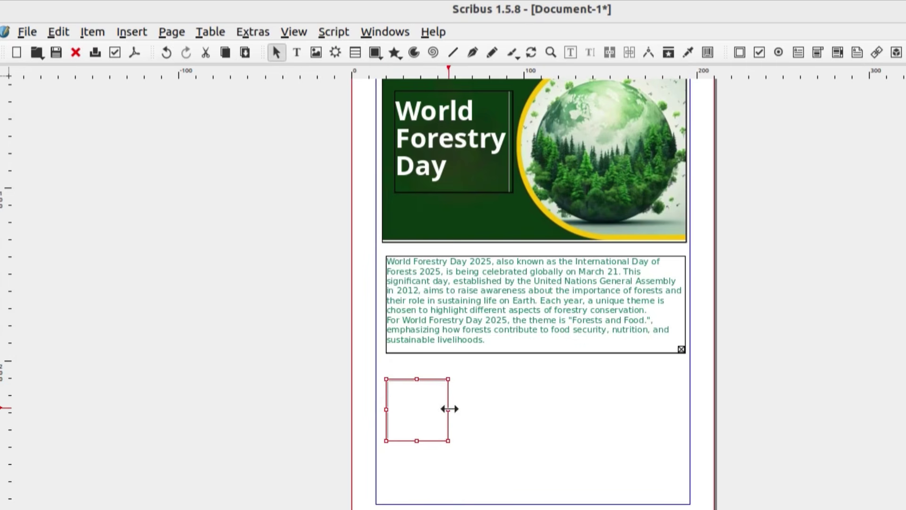
pyautogui.moveTo(448, 410); pyautogui.dragTo(681, 410)
pyautogui.moveTo(534, 440); pyautogui.dragTo(534, 472)
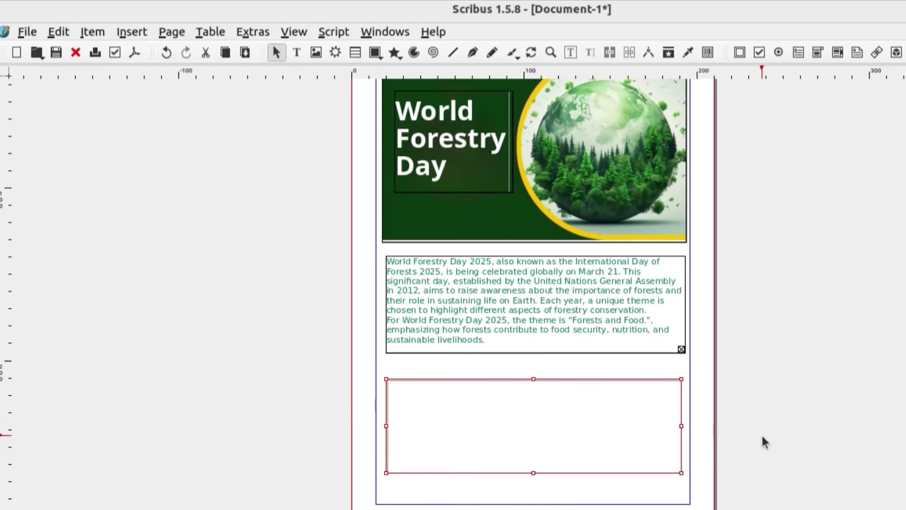
pyautogui.moveTo(680, 493); pyautogui.dragTo(633, 507)
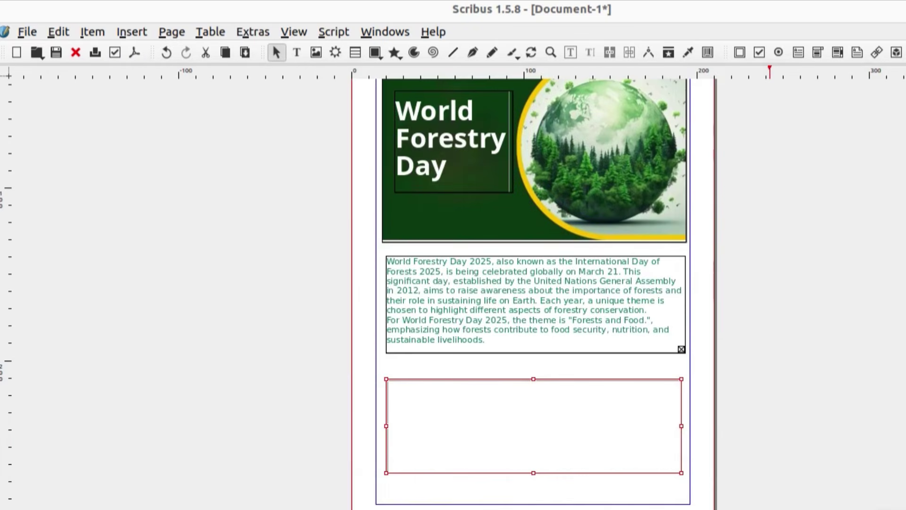
pyautogui.moveTo(550, 417); pyautogui.dragTo(549, 432)
# Step: Extend the paragraph frame slightly downwards and move it down between the image and the rectangle
pyautogui.click(539, 323)
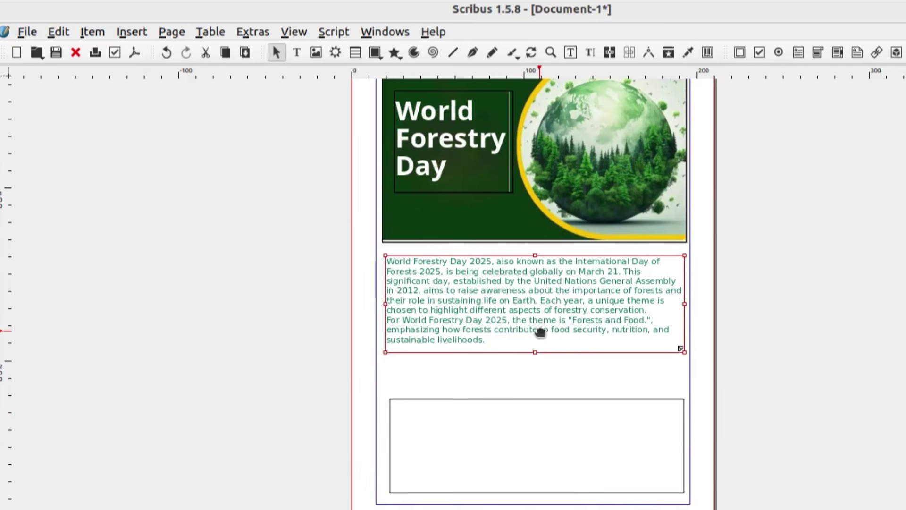
pyautogui.moveTo(536, 352); pyautogui.dragTo(535, 368)
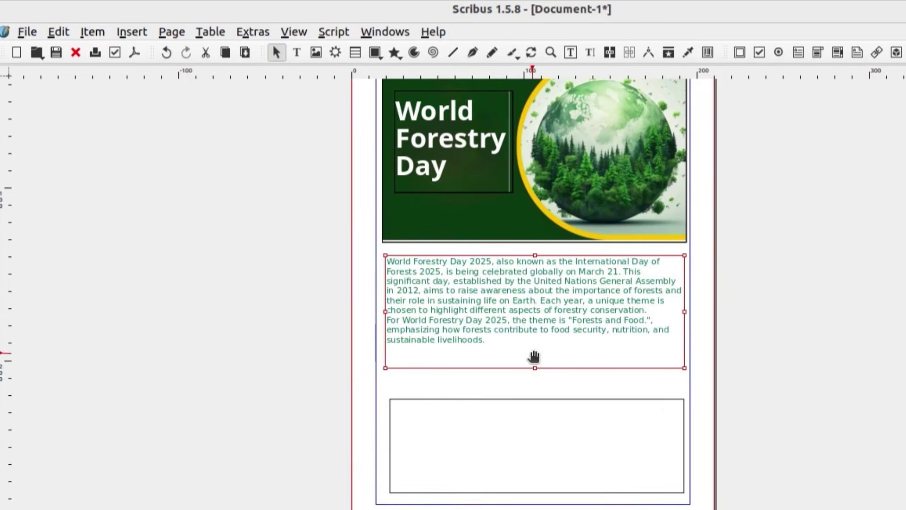
pyautogui.moveTo(534, 299); pyautogui.dragTo(534, 313)
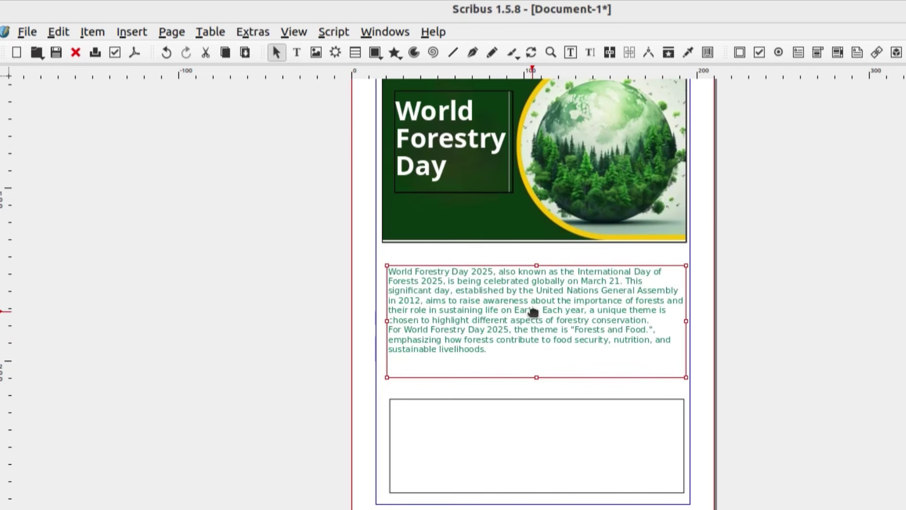
# Step: Open the rectangle's fill colours and try emerald green4, emerald green5 and emerald green6 as its solid fill
pyautogui.click(549, 442)
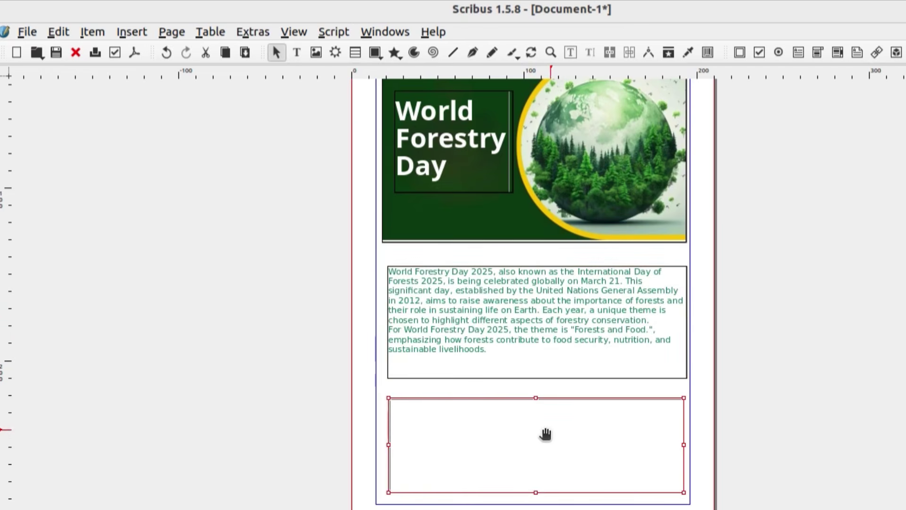
pyautogui.rightClick(509, 423)
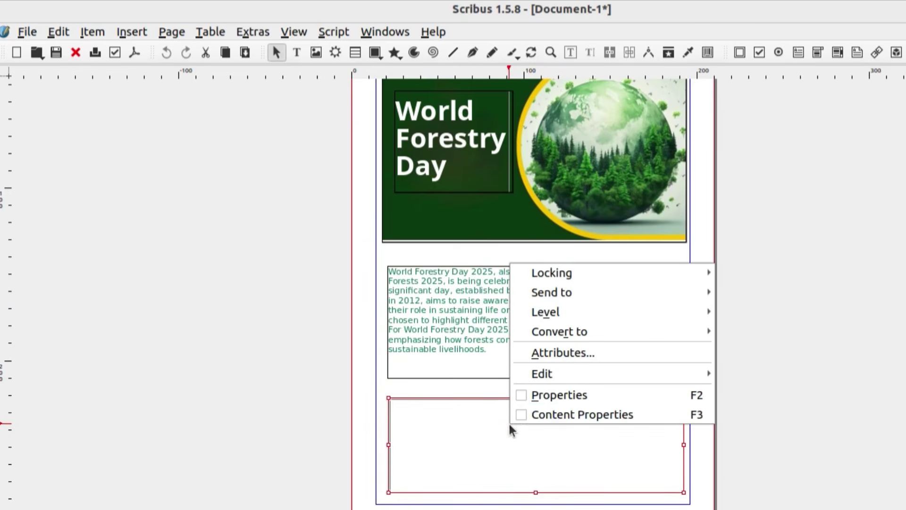
pyautogui.click(532, 397)
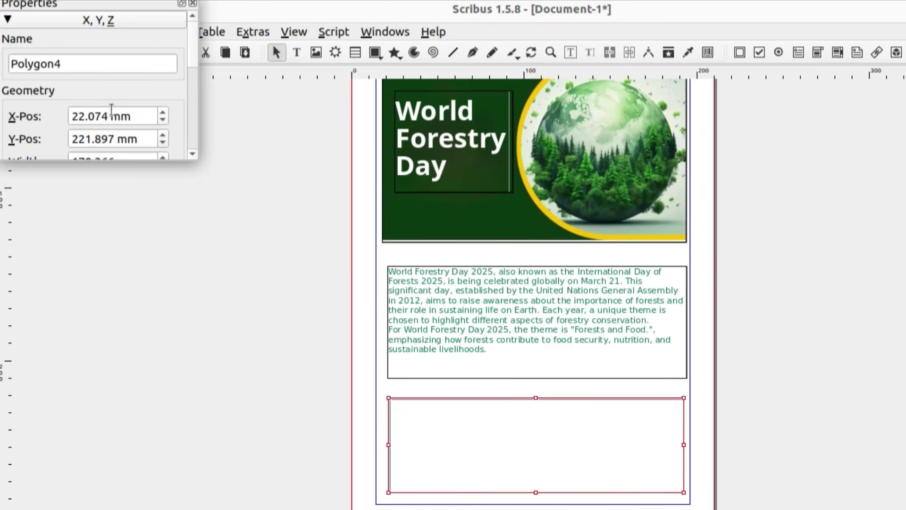
pyautogui.scroll(-5, 184, 99)
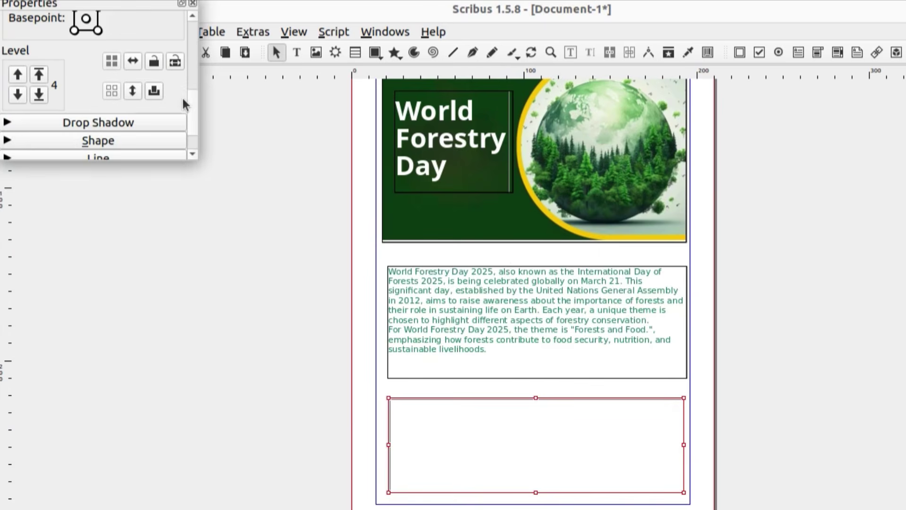
pyautogui.scroll(-1, 155, 115)
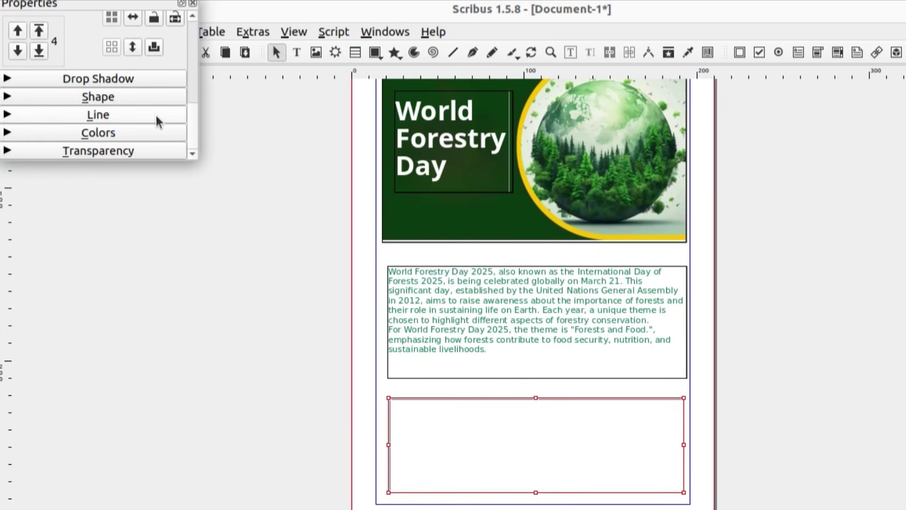
pyautogui.scroll(2, 154, 113)
pyautogui.scroll(-2, 155, 113)
pyautogui.click(134, 134)
pyautogui.scroll(-3, 133, 131)
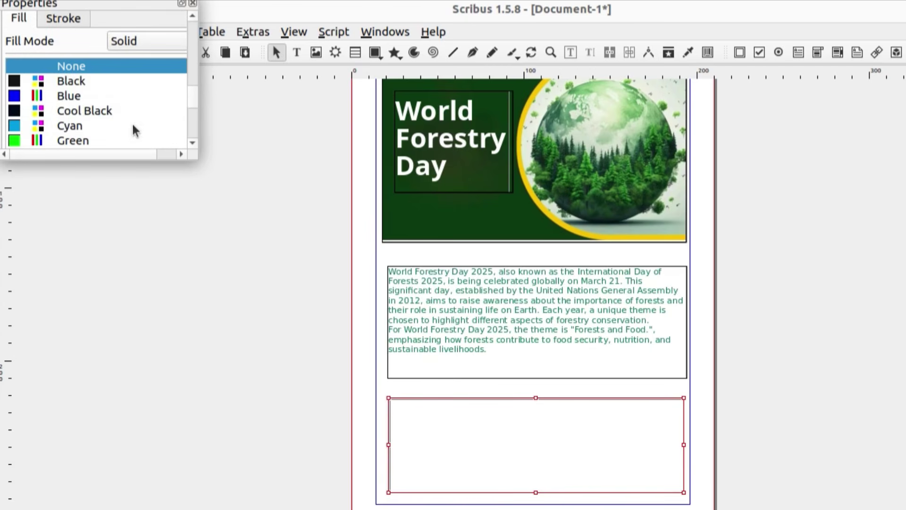
pyautogui.scroll(-3, 103, 99)
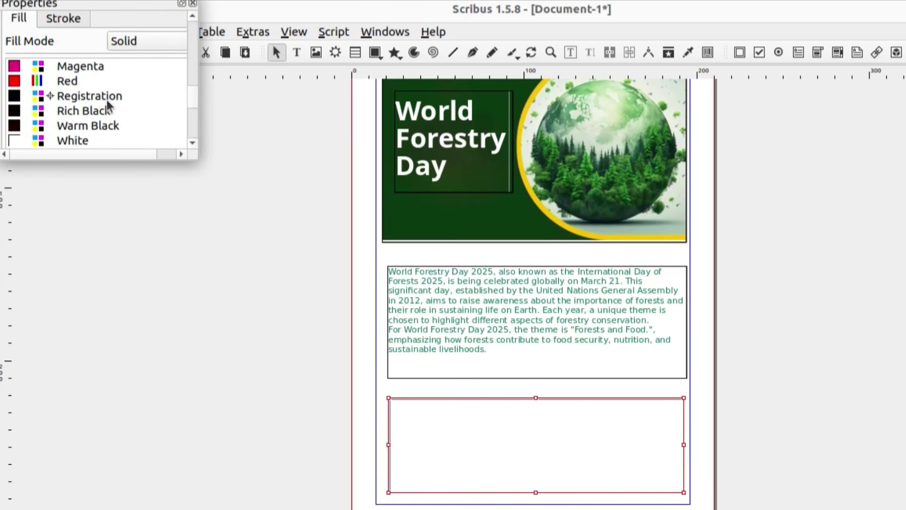
pyautogui.scroll(-7, 108, 105)
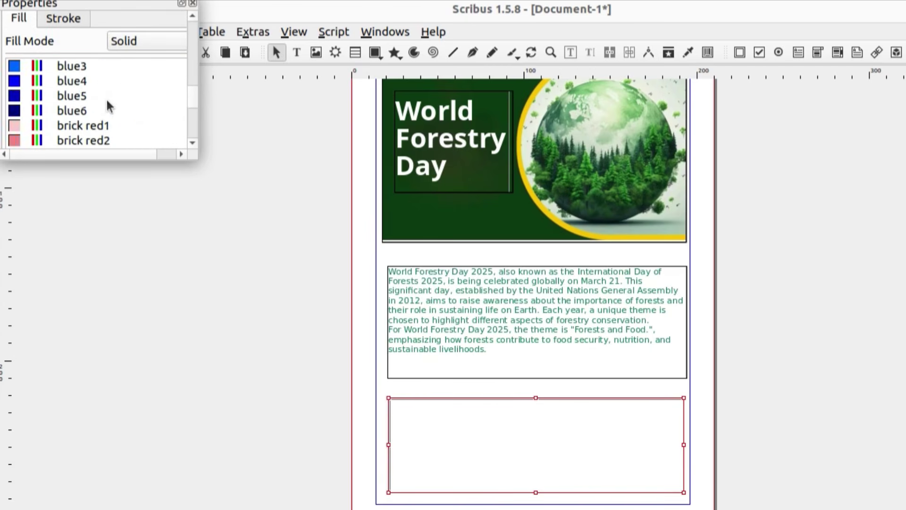
pyautogui.scroll(-4, 107, 104)
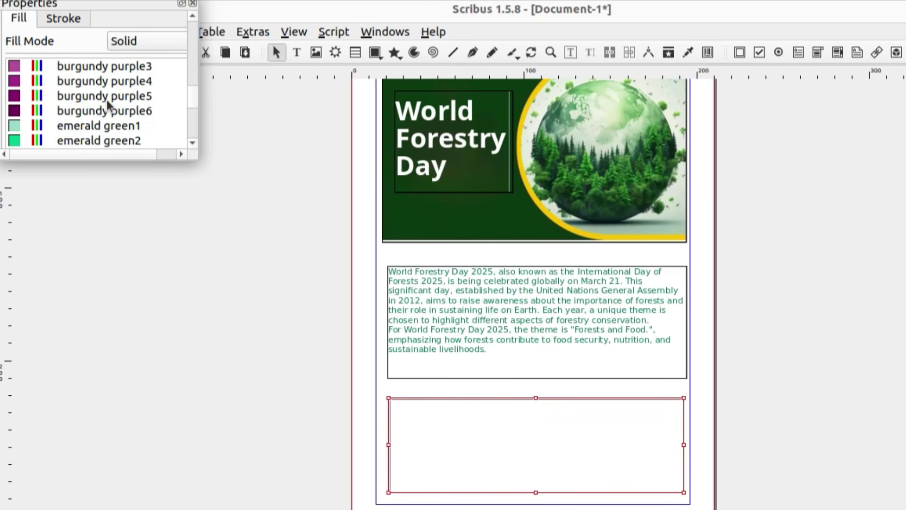
pyautogui.click(91, 127)
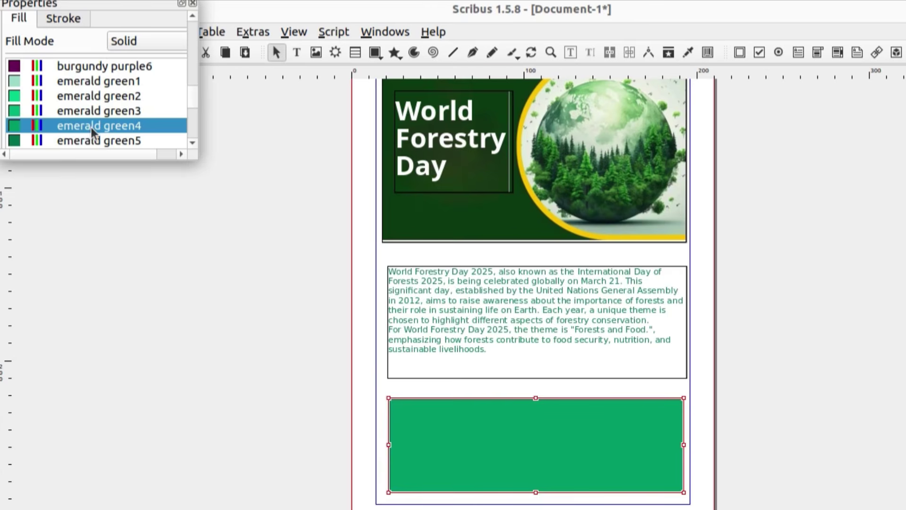
pyautogui.click(91, 136)
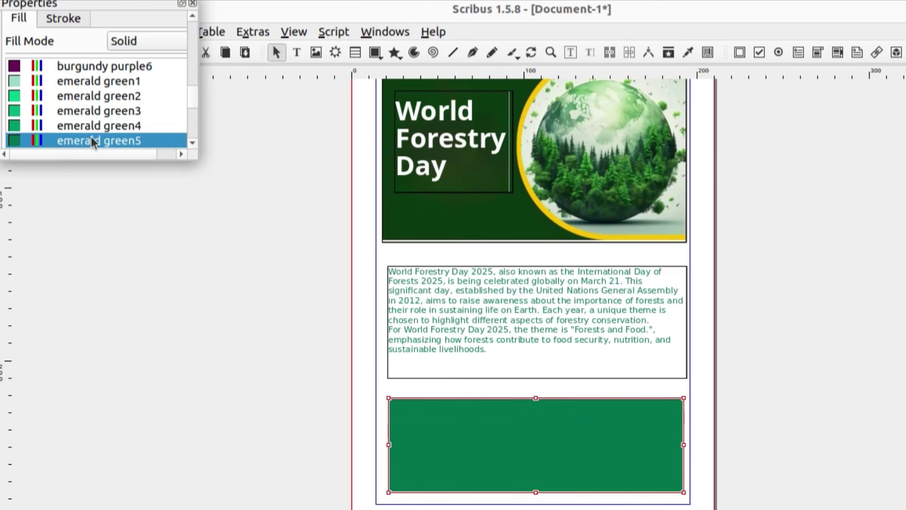
pyautogui.scroll(-1, 104, 127)
pyautogui.click(126, 110)
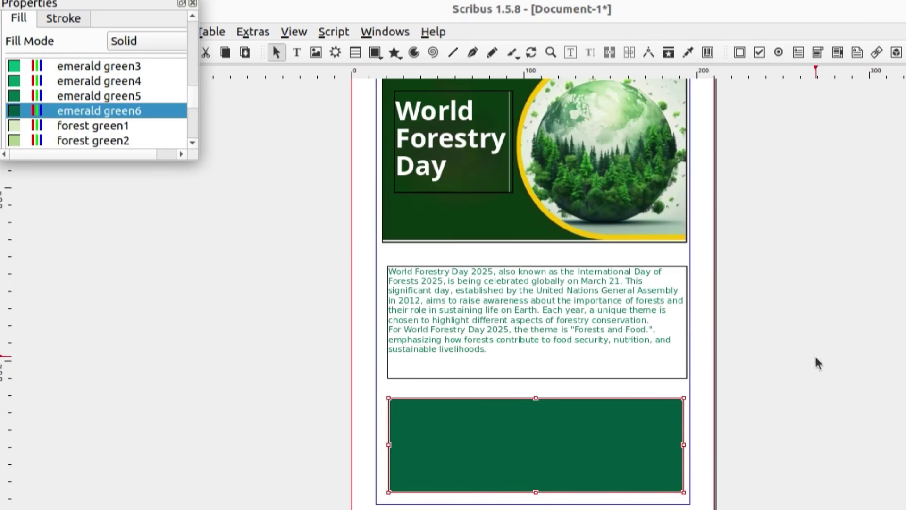
# Step: Compare the forest green shades on the rectangle, set its fill to forest green6, and deselect it
pyautogui.scroll(-1, 97, 127)
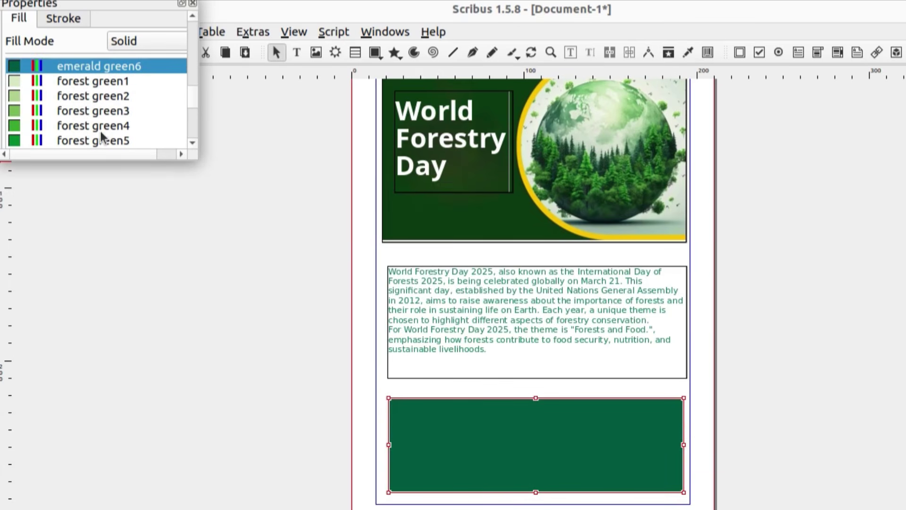
pyautogui.click(100, 126)
pyautogui.scroll(-1, 100, 126)
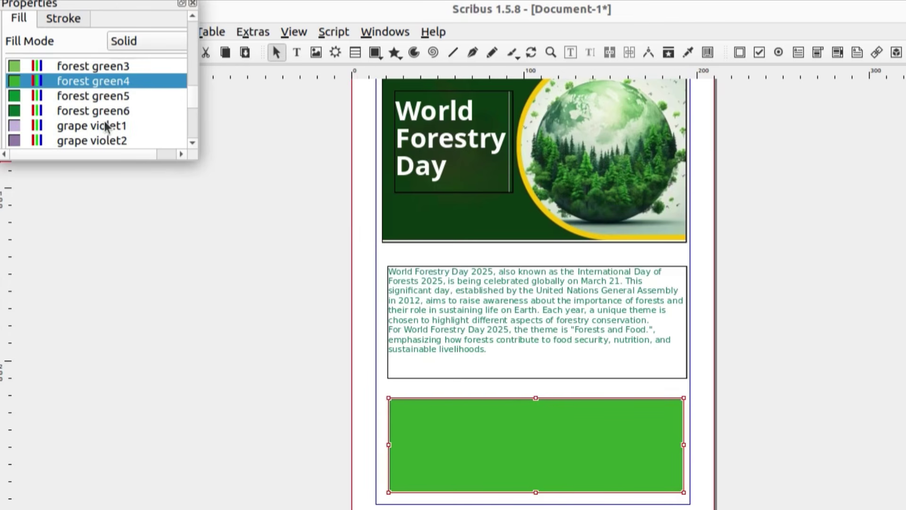
pyautogui.click(112, 111)
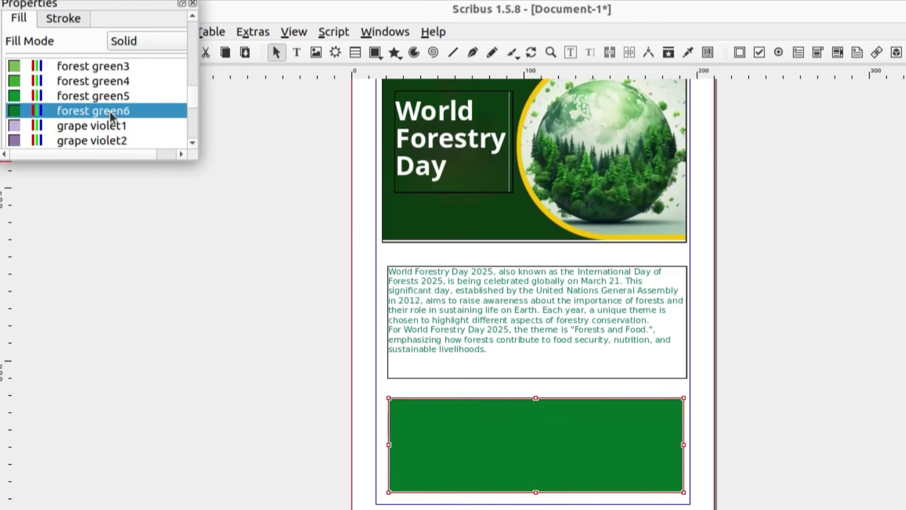
pyautogui.click(110, 97)
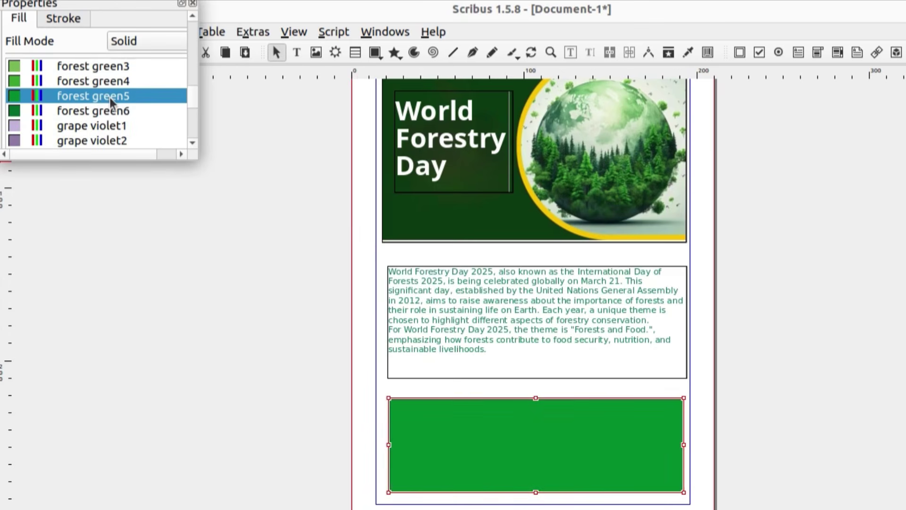
pyautogui.click(112, 109)
pyautogui.click(192, 300)
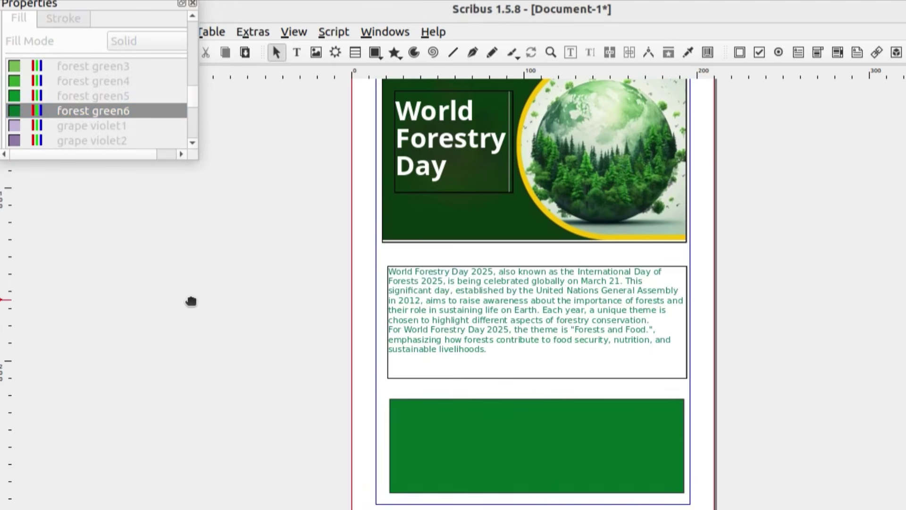
# Step: Review the notice and compare it with the question's model and hints for the rectangle and line
pyautogui.scroll(1, 191, 309)
pyautogui.scroll(-1, 191, 309)
pyautogui.scroll(1, 190, 309)
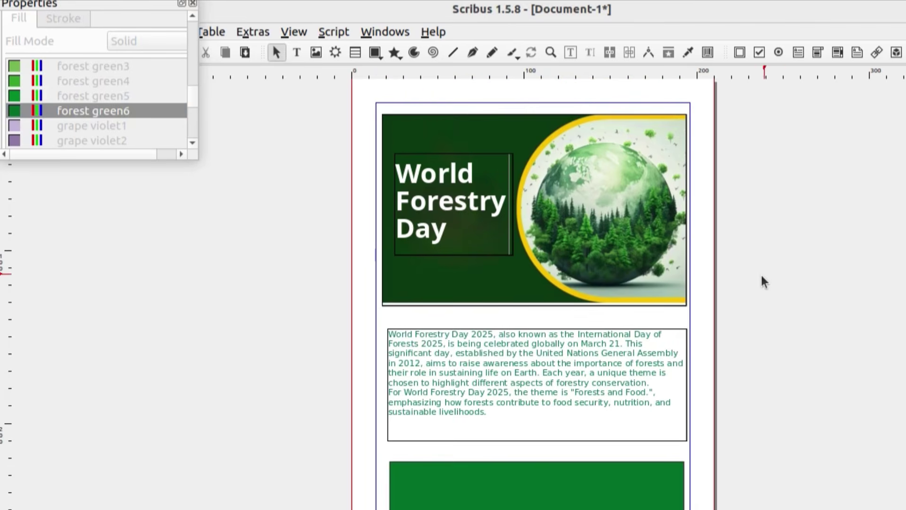
pyautogui.scroll(-1, 606, 359)
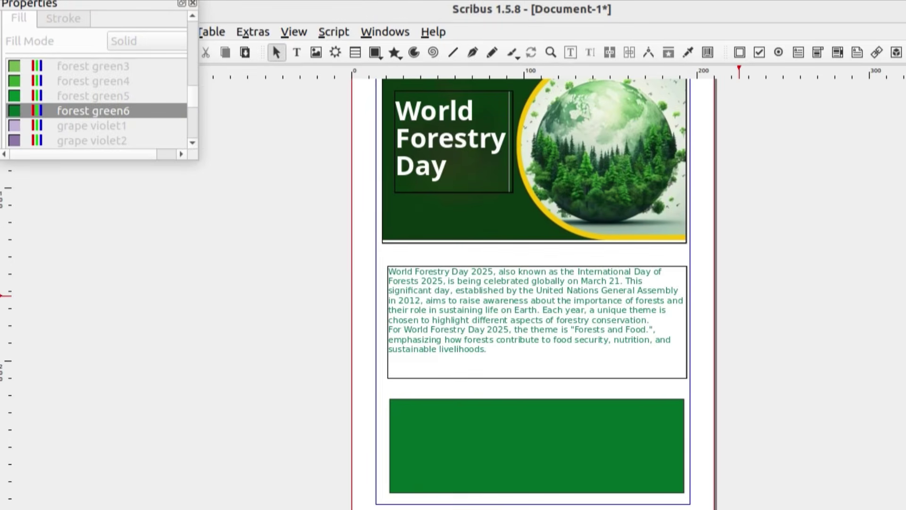
pyautogui.moveTo(706, 508); pyautogui.dragTo(676, 113)
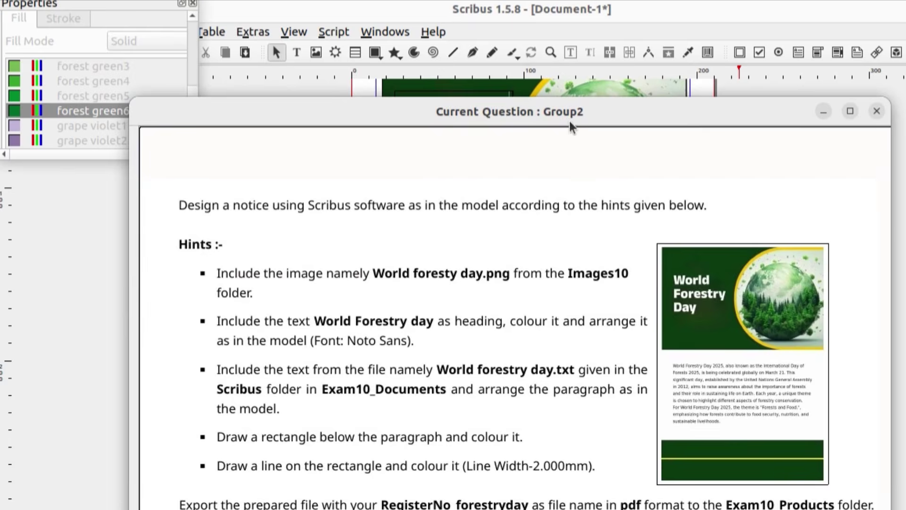
pyautogui.moveTo(569, 121); pyautogui.dragTo(603, 508)
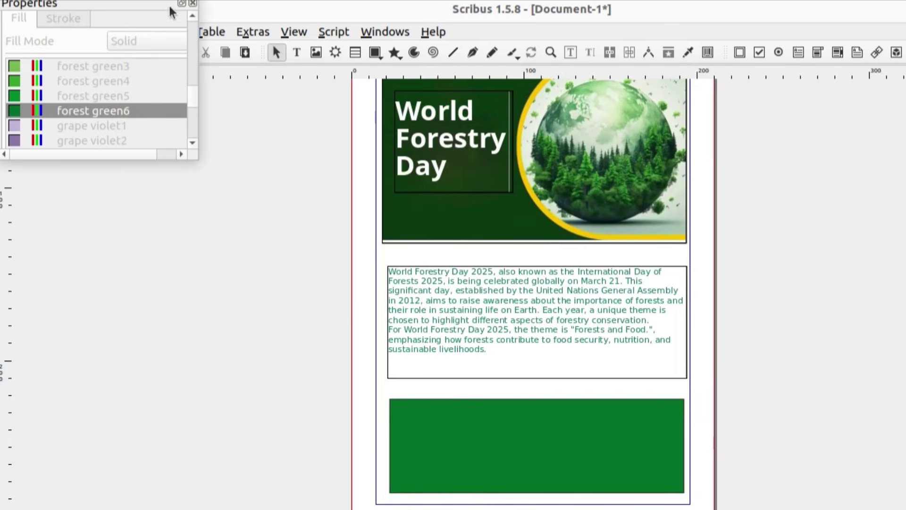
# Step: Draw a line across the middle of the green rectangle from edge to edge, starting at about X 20.7 mm, Y 249.1 mm
pyautogui.click(193, 4)
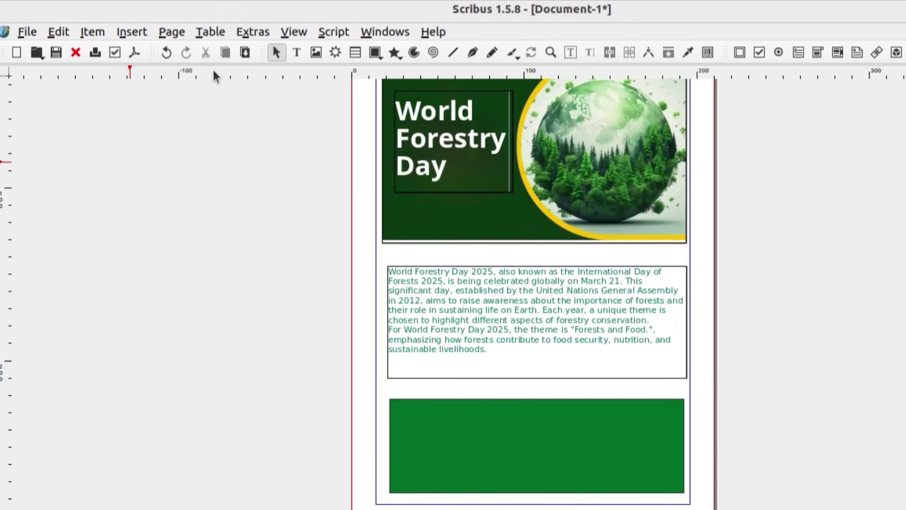
pyautogui.click(453, 52)
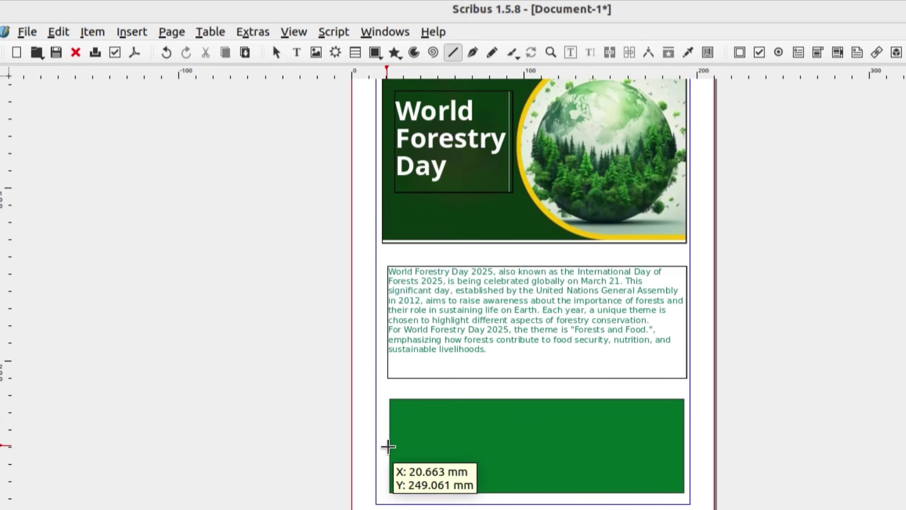
pyautogui.moveTo(388, 446)
pyautogui.mouseDown()
pyautogui.moveTo(607, 438)
pyautogui.moveTo(685, 445)
pyautogui.mouseUp()
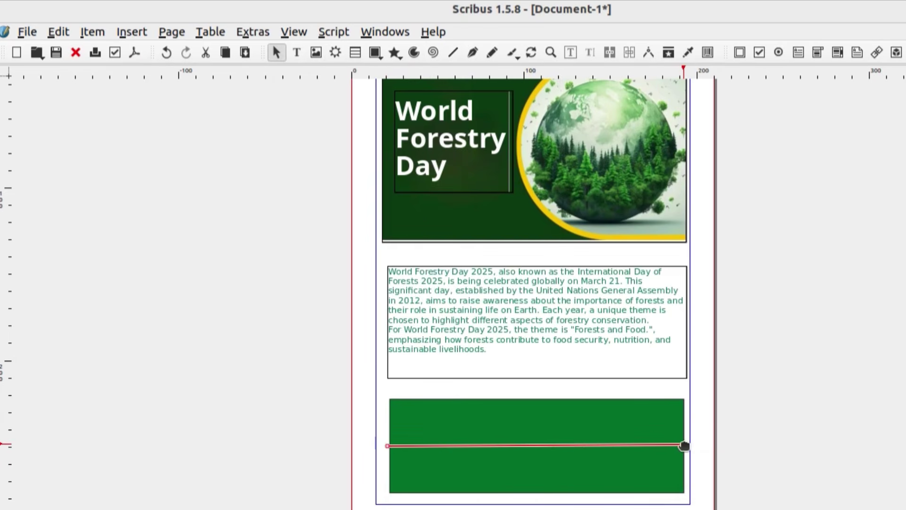
# Step: Set the stroke colour of the line on the rectangle to Yellow and deselect it
pyautogui.rightClick(502, 444)
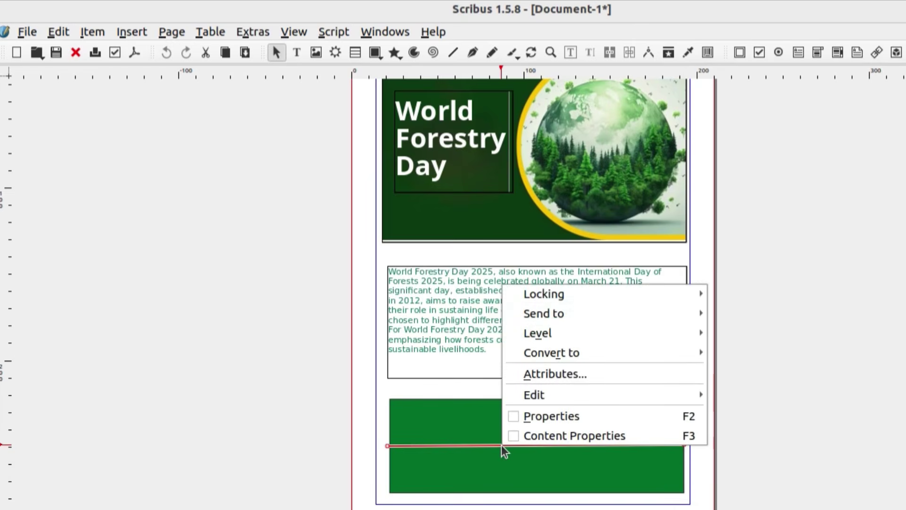
pyautogui.click(530, 415)
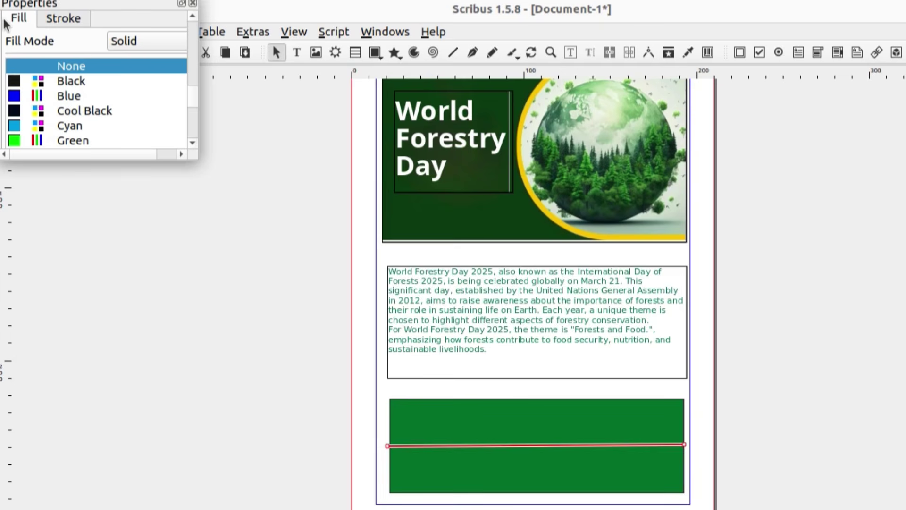
pyautogui.click(57, 21)
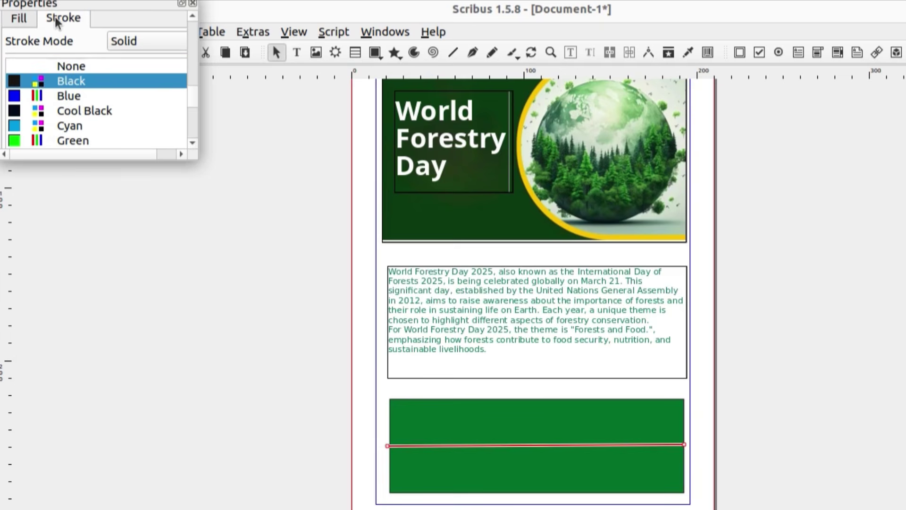
pyautogui.scroll(-4, 75, 122)
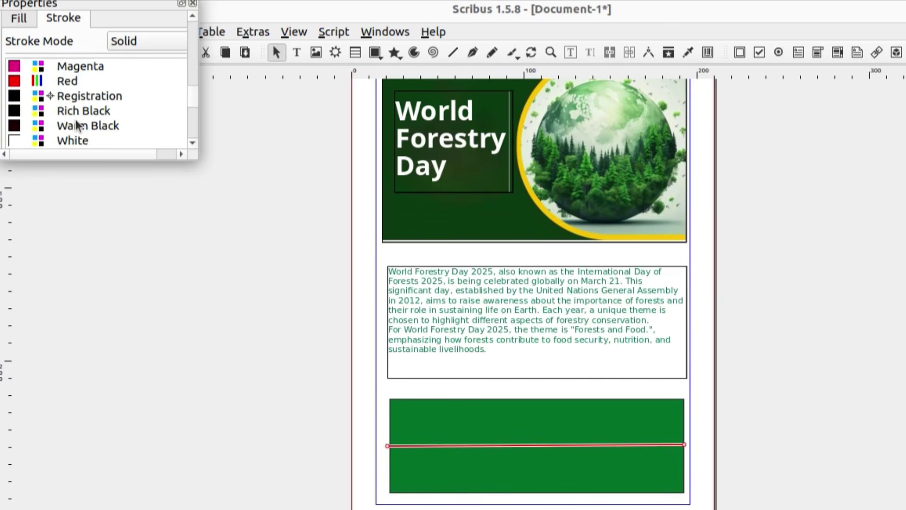
pyautogui.scroll(1, 75, 119)
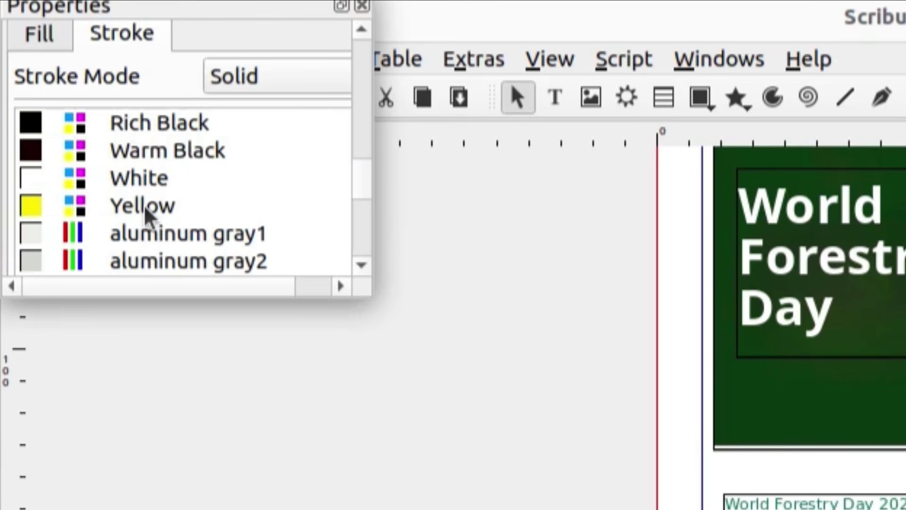
pyautogui.click(145, 208)
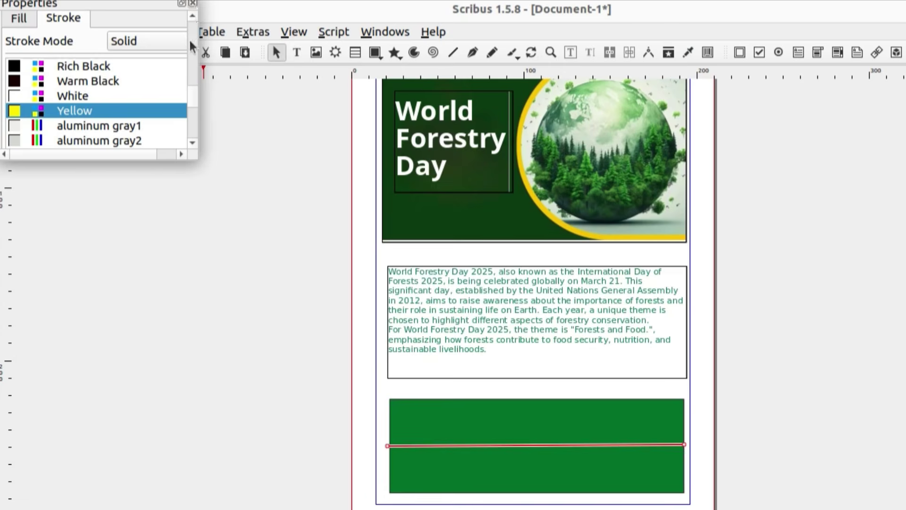
pyautogui.click(193, 4)
pyautogui.click(242, 280)
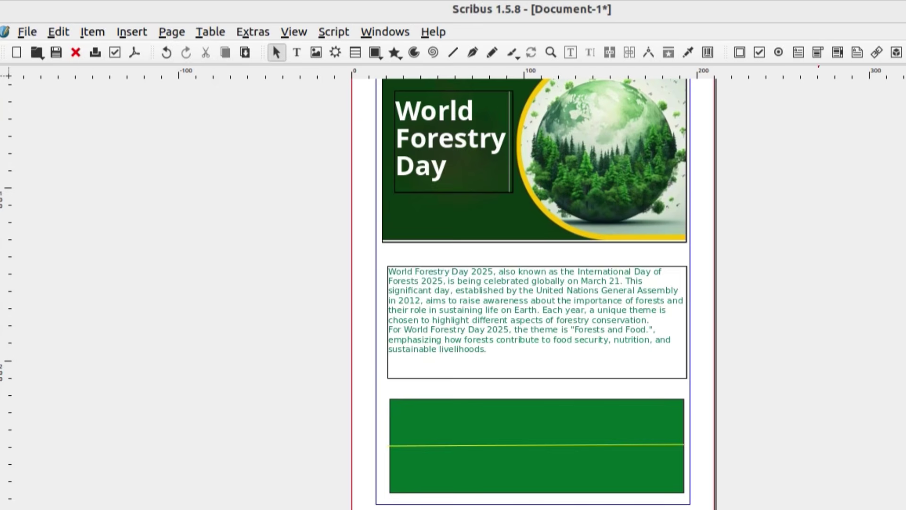
# Step: Check the question's hint for the line, set the yellow line's width to 2 mm, and deselect it
pyautogui.click(817, 12)
pyautogui.moveTo(702, 189); pyautogui.dragTo(718, 130)
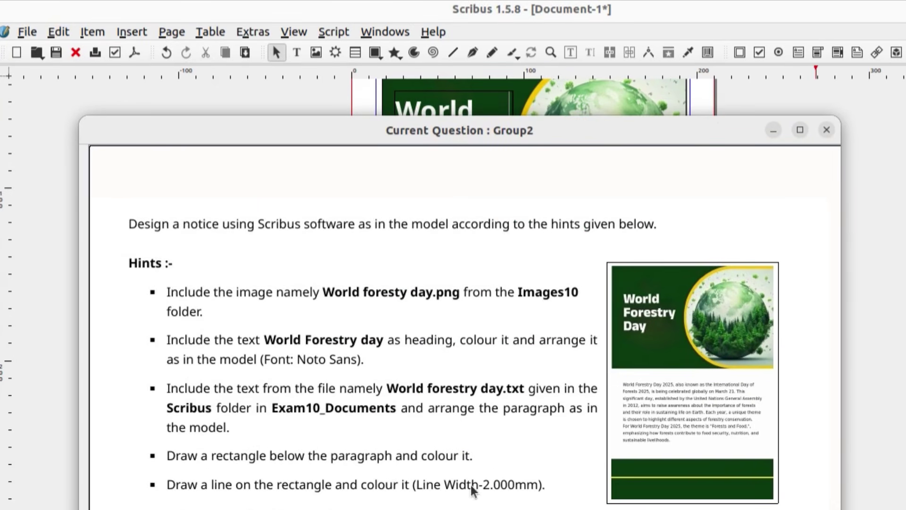
pyautogui.moveTo(562, 131); pyautogui.dragTo(591, 471)
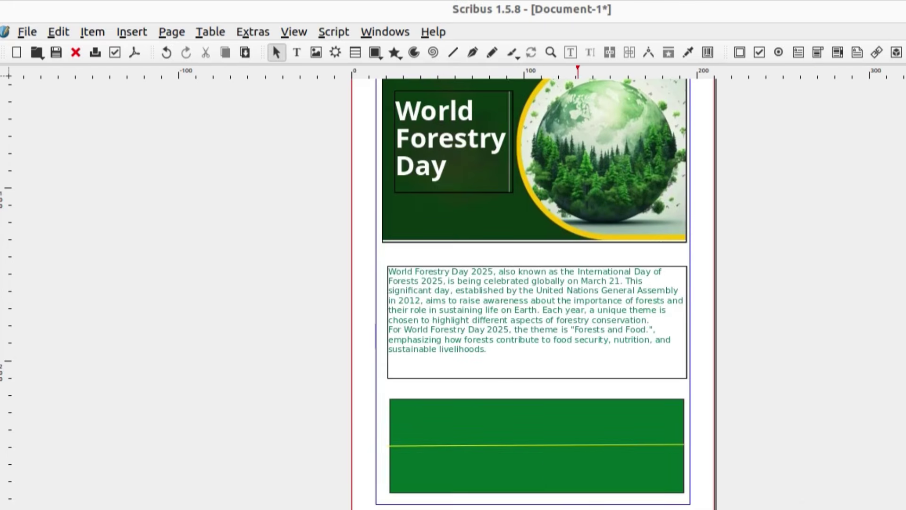
pyautogui.click(547, 445)
pyautogui.rightClick(547, 446)
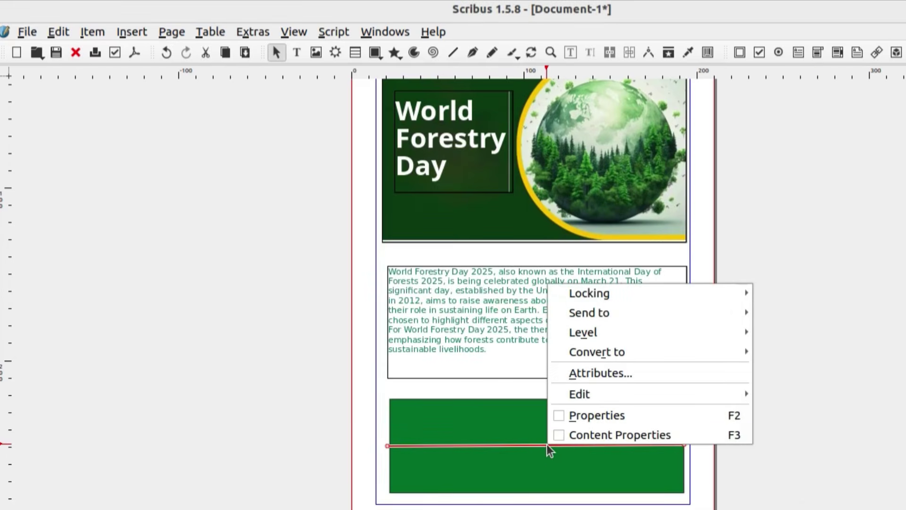
pyautogui.click(557, 415)
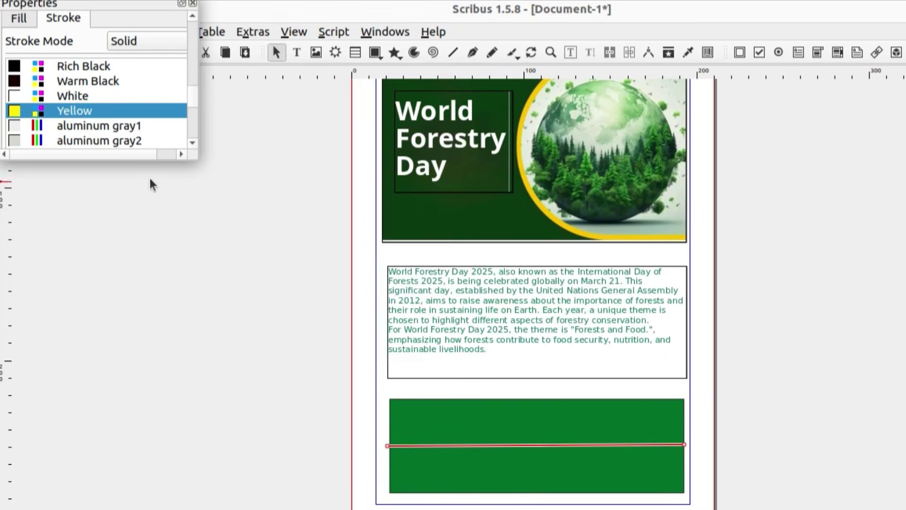
pyautogui.scroll(1, 119, 98)
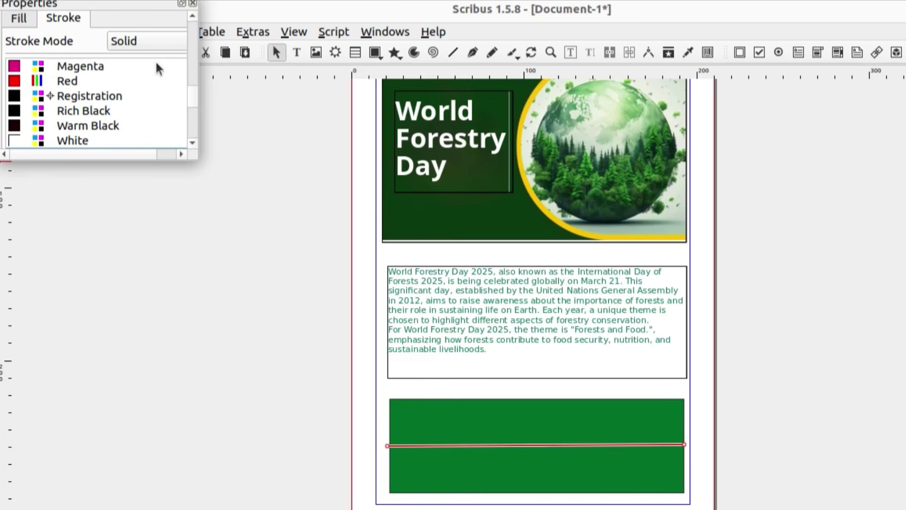
pyautogui.moveTo(193, 98); pyautogui.dragTo(191, 79)
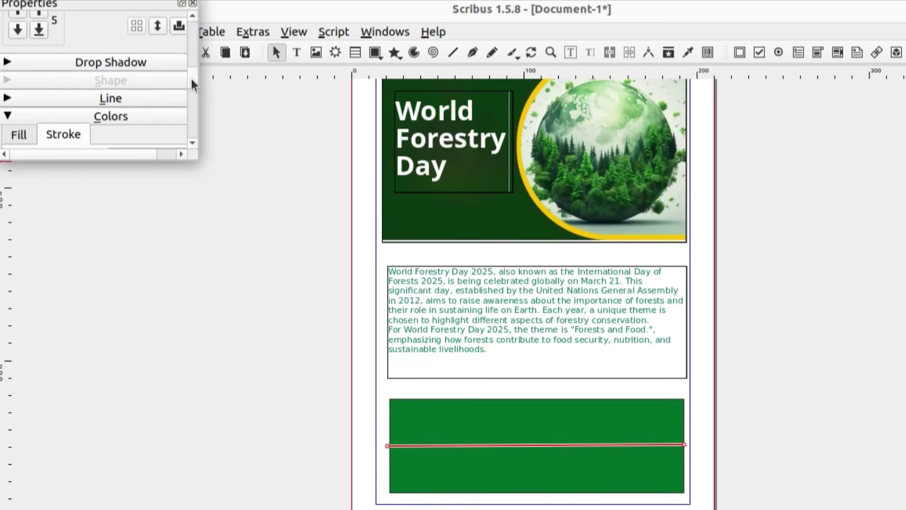
pyautogui.click(96, 100)
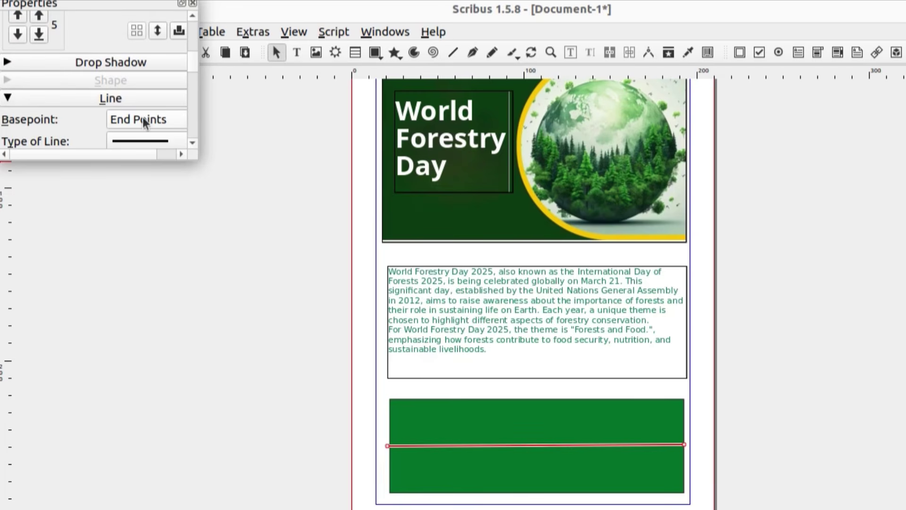
pyautogui.moveTo(194, 66); pyautogui.dragTo(194, 79)
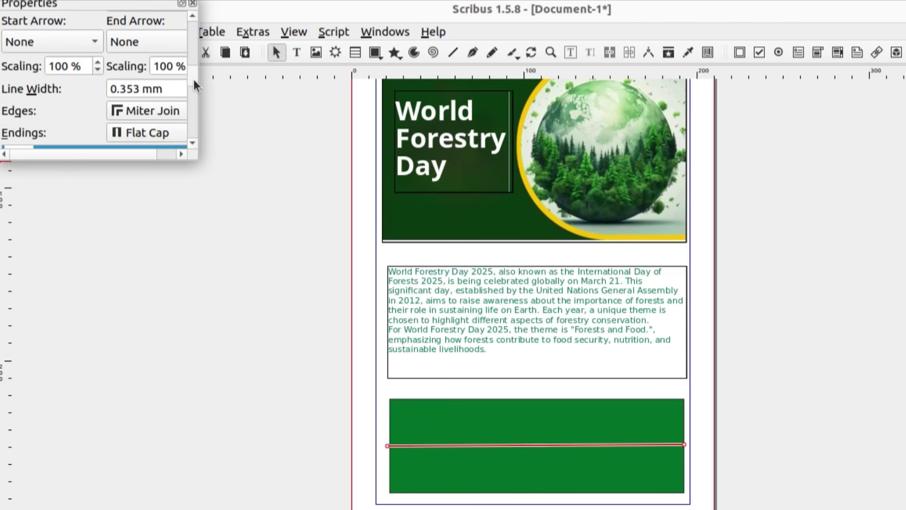
pyautogui.click(168, 90)
pyautogui.press('BackSpace')
pyautogui.press('BackSpace')
pyautogui.press('BackSpace')
pyautogui.press('BackSpace')
pyautogui.press('BackSpace')
pyautogui.press('BackSpace')
pyautogui.press('BackSpace')
pyautogui.press('BackSpace')
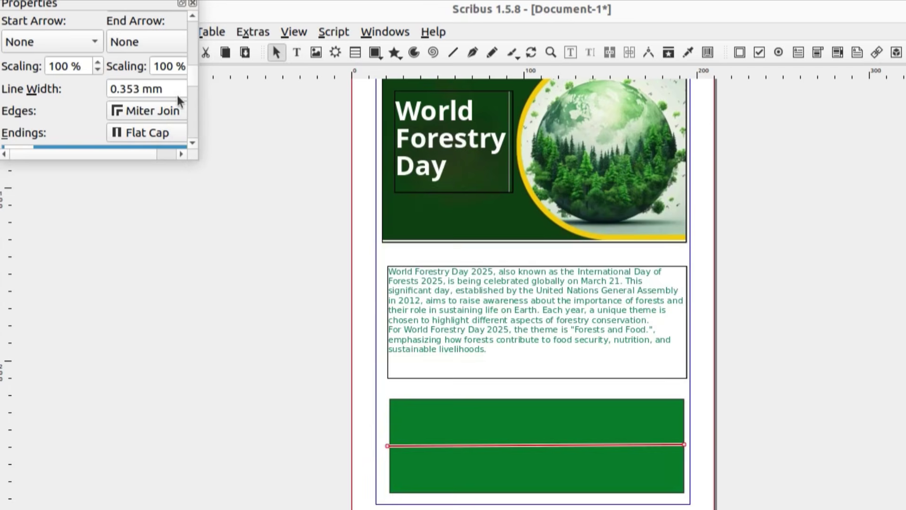
pyautogui.click(168, 90)
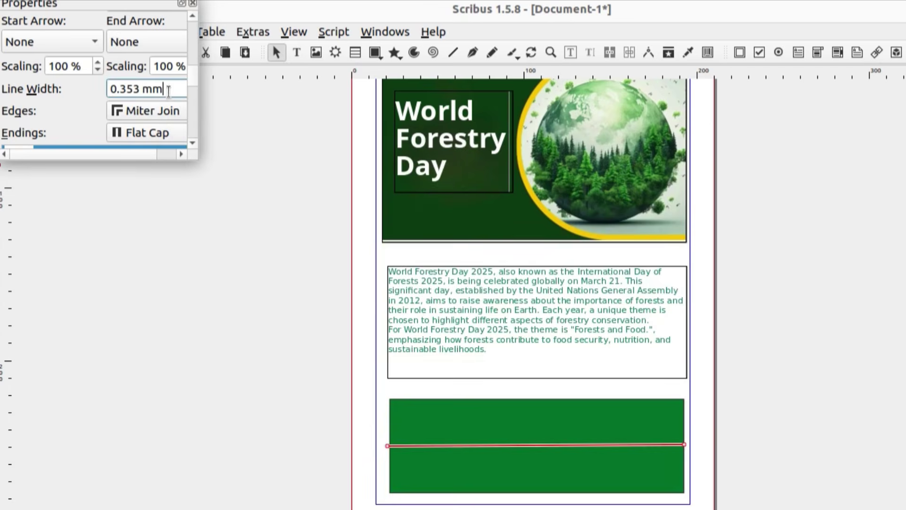
pyautogui.press('BackSpace')
pyautogui.press('BackSpace')
pyautogui.press('BackSpace')
pyautogui.press('BackSpace')
pyautogui.press('BackSpace')
pyautogui.press('BackSpace')
pyautogui.press('BackSpace')
pyautogui.press('BackSpace')
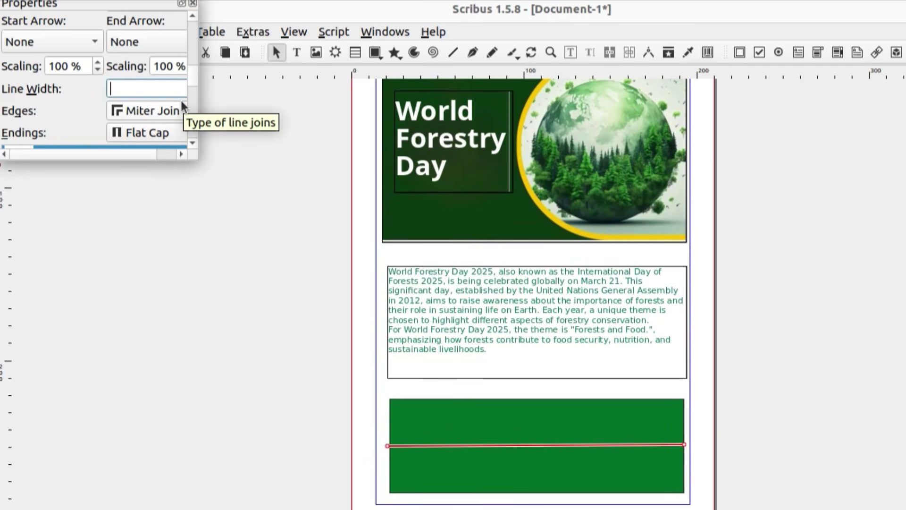
pyautogui.write('2')
pyautogui.press('Return')
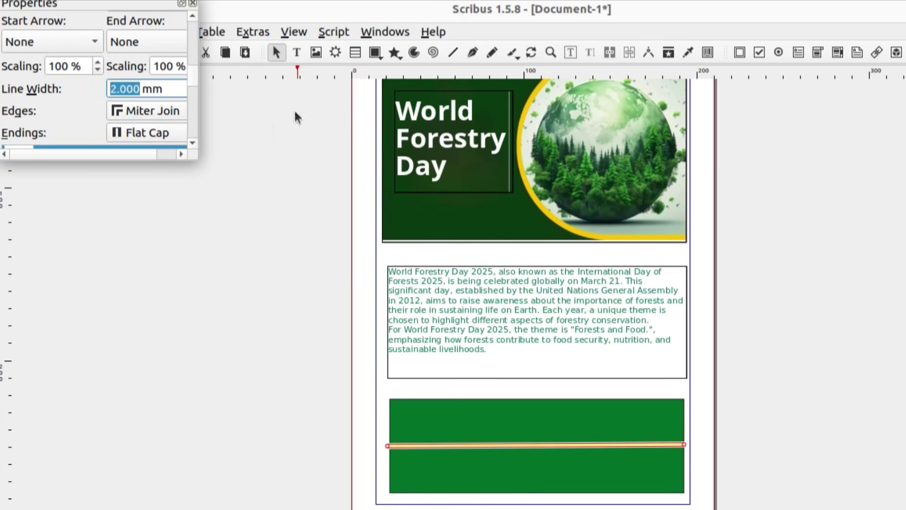
pyautogui.click(313, 319)
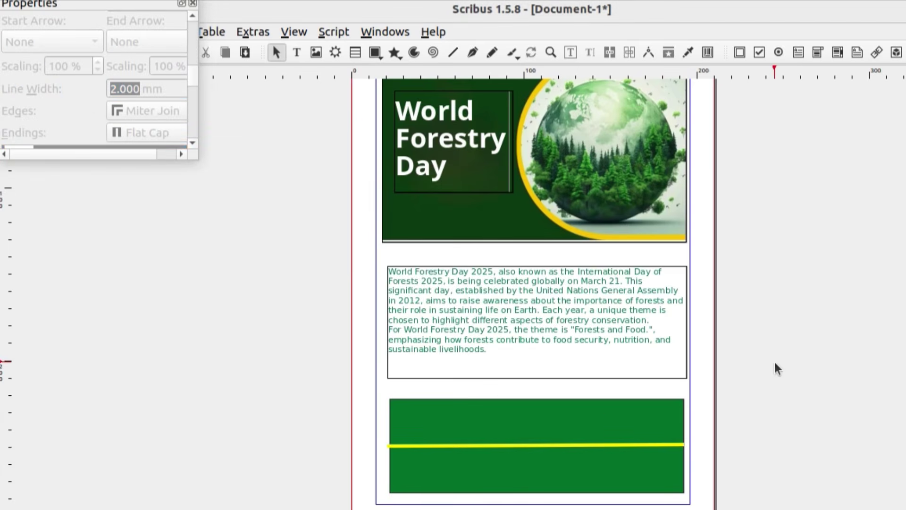
# Step: Review the notice against the question's model and export instructions, and preview it without frame outlines
pyautogui.scroll(3, 774, 361)
pyautogui.scroll(-2, 774, 361)
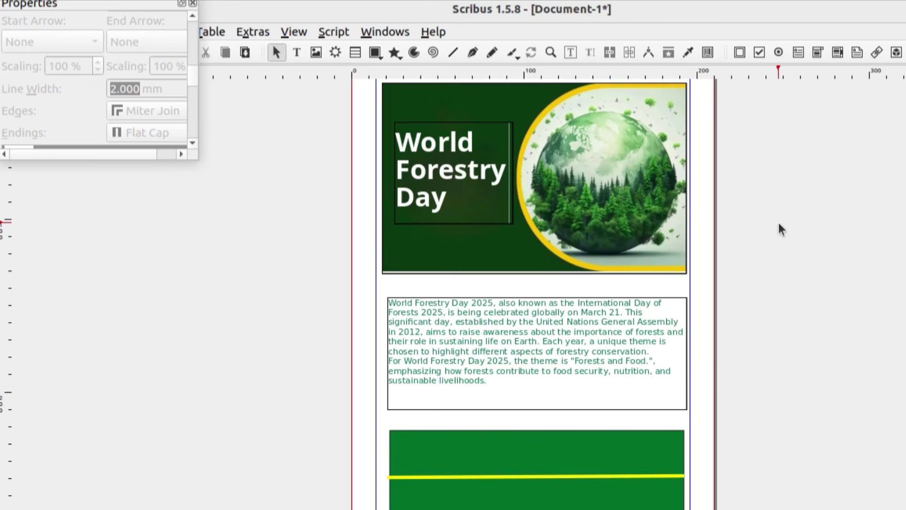
pyautogui.scroll(-1, 797, 251)
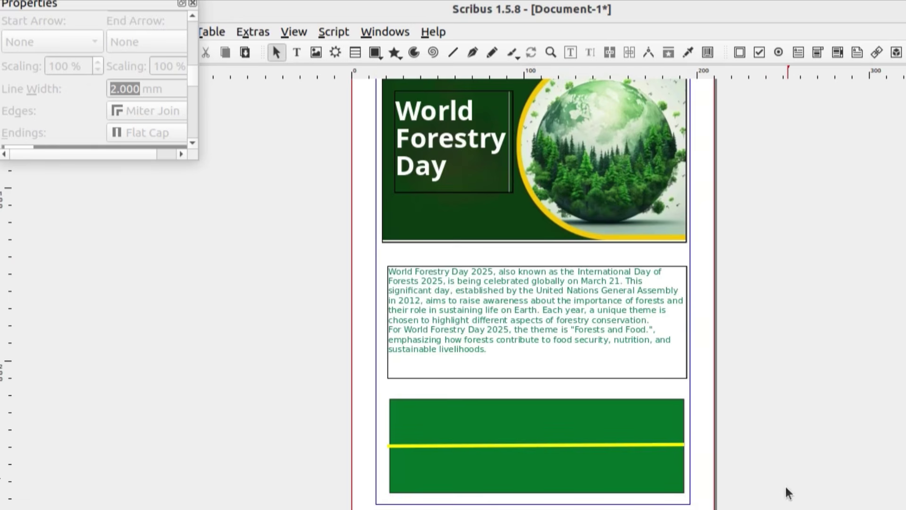
pyautogui.moveTo(775, 509); pyautogui.dragTo(729, 108)
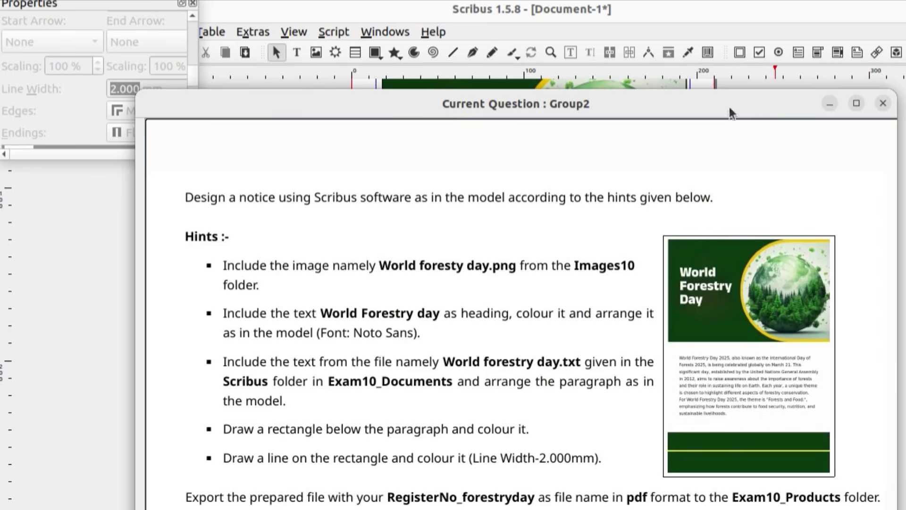
pyautogui.click(892, 110)
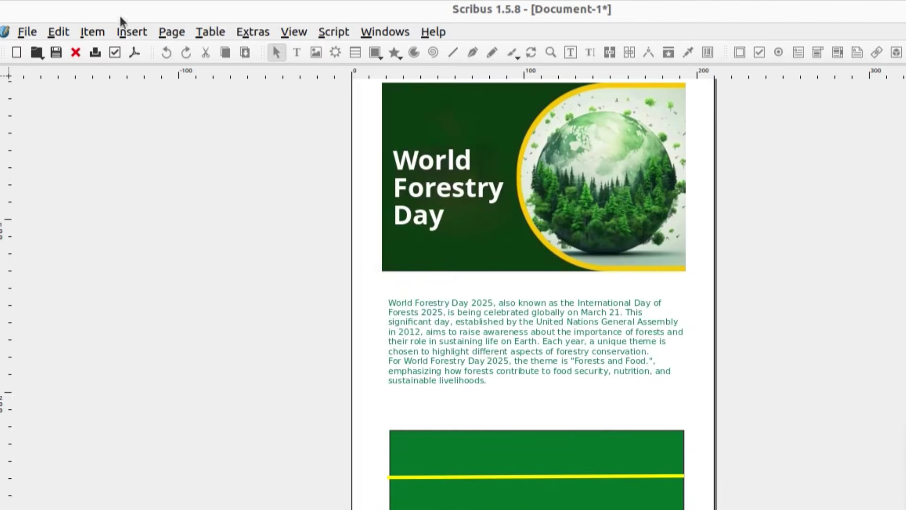
# Step: Start exporting the notice as PDF and choose the Exam10_Products folder as the output location
pyautogui.click(22, 30)
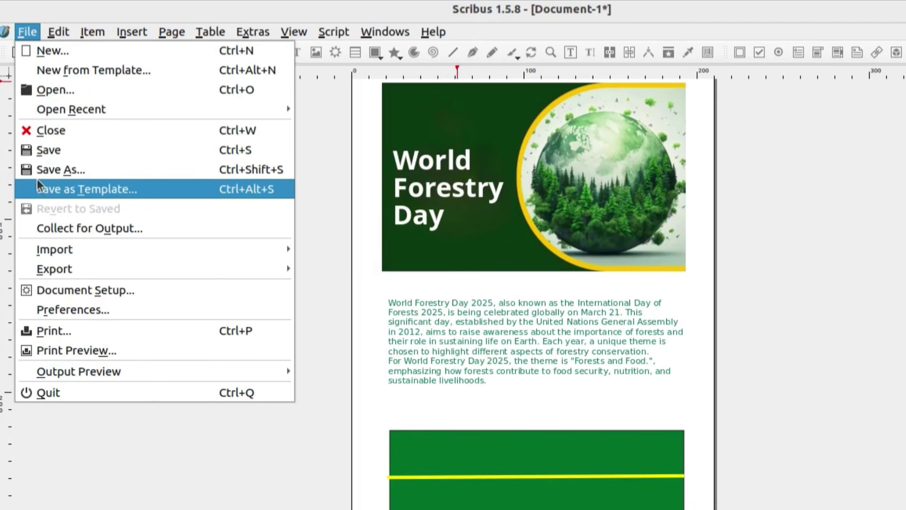
pyautogui.moveTo(47, 267)
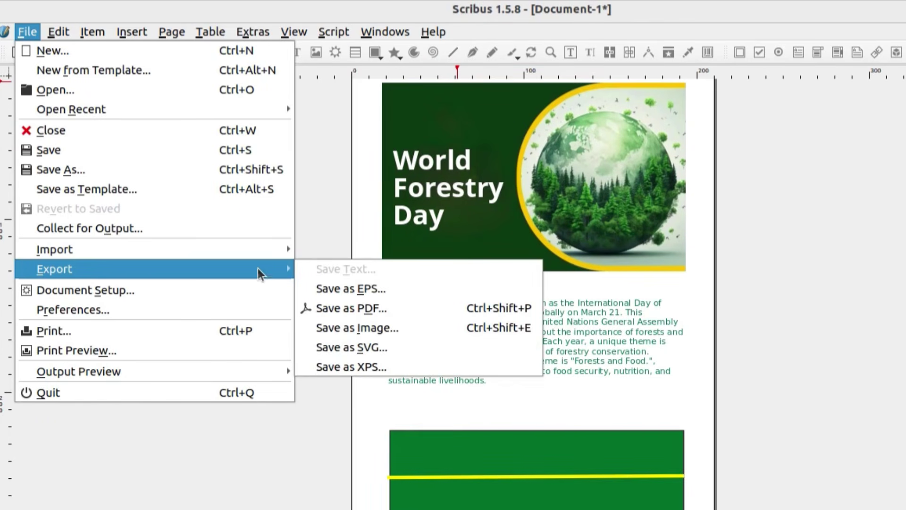
pyautogui.click(350, 306)
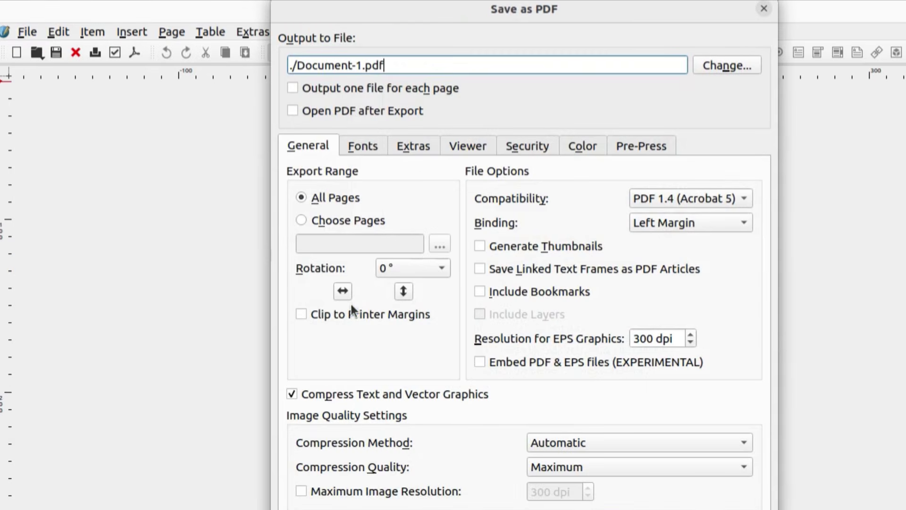
pyautogui.click(715, 64)
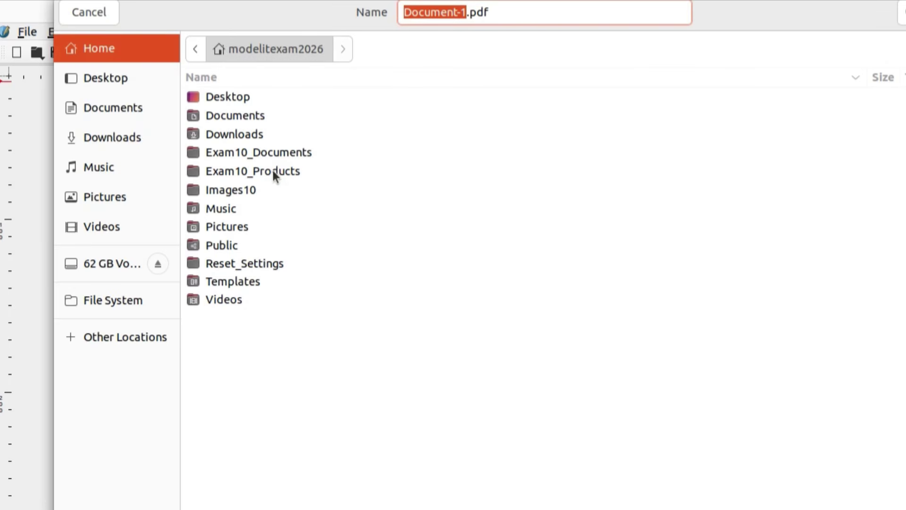
pyautogui.doubleClick(280, 173)
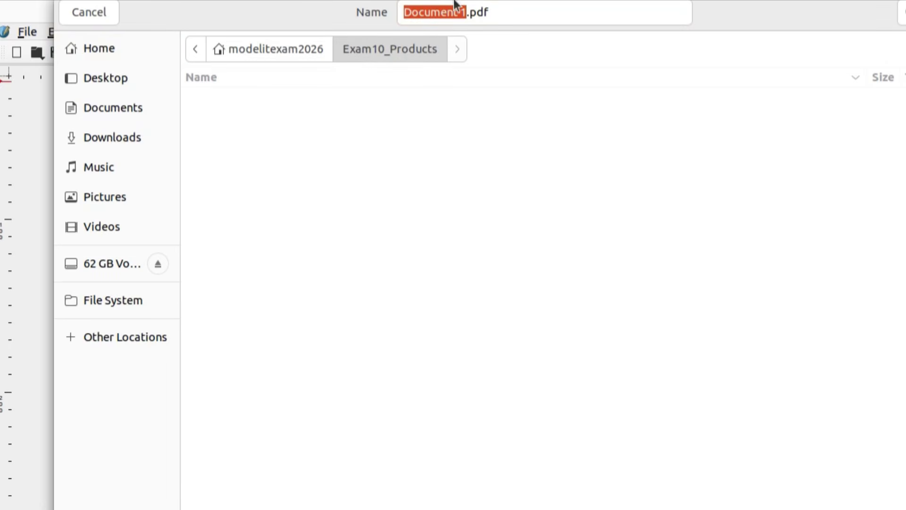
# Step: Replace the default file name of the PDF with the prefix 123_, keeping the .pdf extension
pyautogui.click(466, 14)
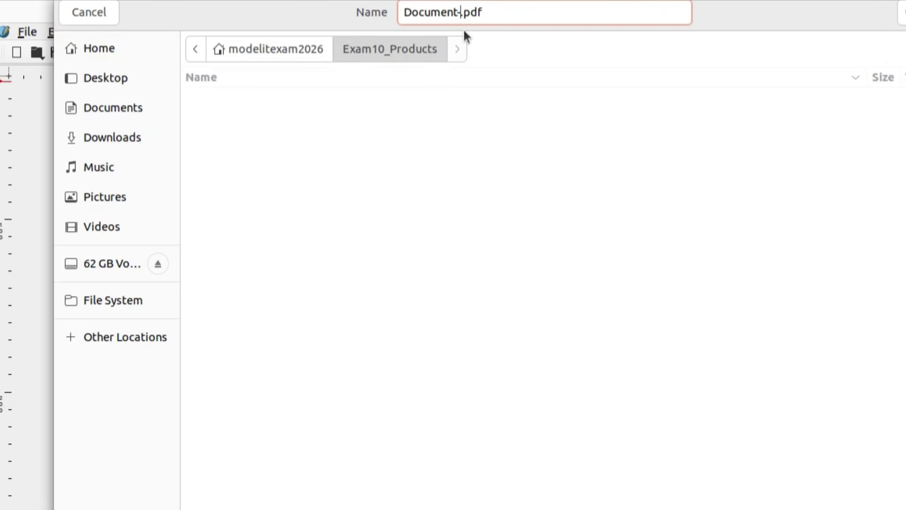
pyautogui.press('BackSpace')
pyautogui.press('BackSpace')
pyautogui.press('BackSpace')
pyautogui.press('BackSpace')
pyautogui.press('BackSpace')
pyautogui.press('BackSpace')
pyautogui.press('BackSpace')
pyautogui.press('BackSpace')
pyautogui.press('BackSpace')
pyautogui.press('BackSpace')
pyautogui.write('123')
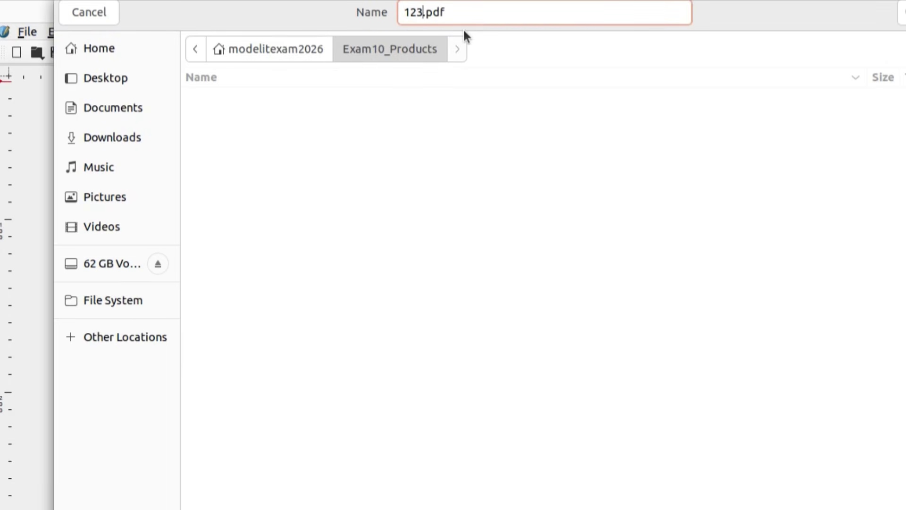
pyautogui.write('_')
# Step: Check the file naming instruction in the question, complete the name as 123_forestry day.pdf, and export the PDF
pyautogui.hotkey('alt', 'Tab')
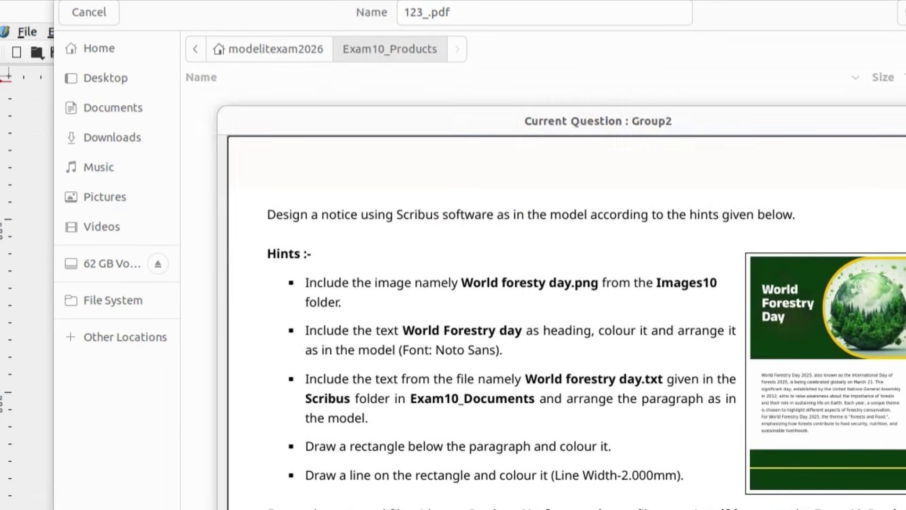
pyautogui.click(554, 97)
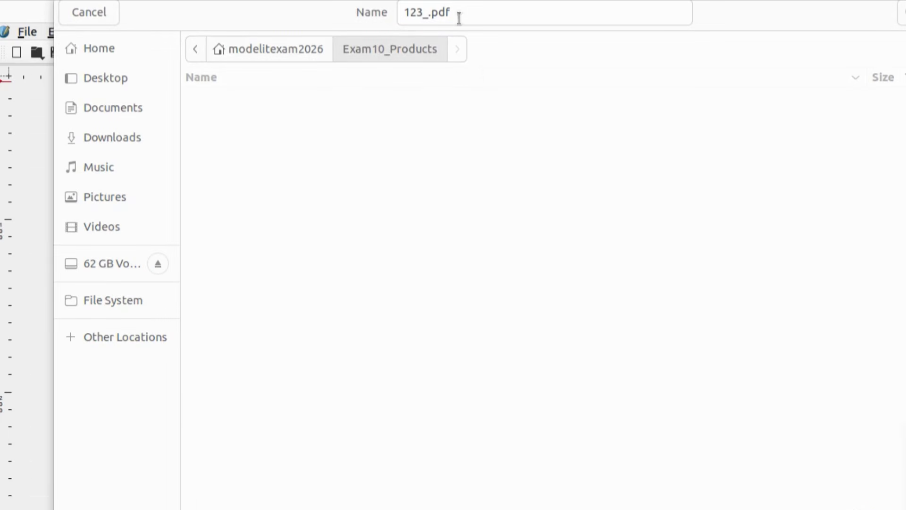
pyautogui.click(432, 12)
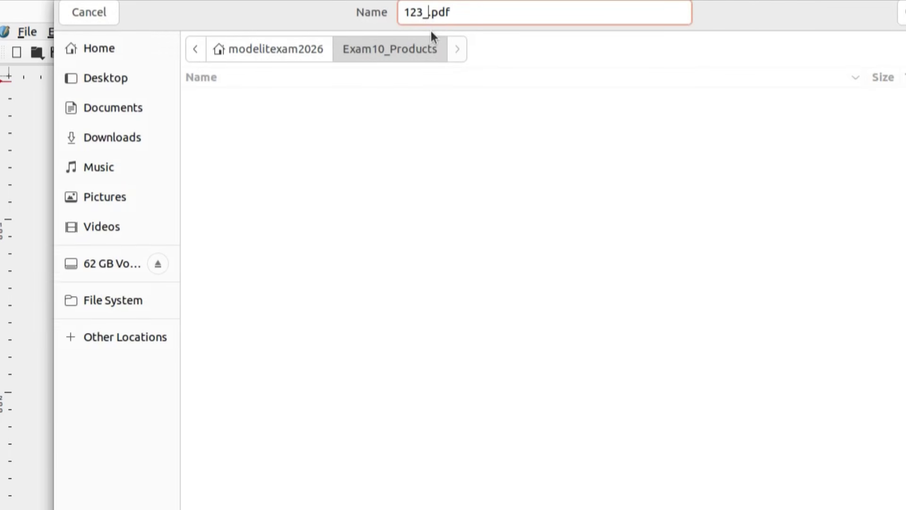
pyautogui.write('forestry d')
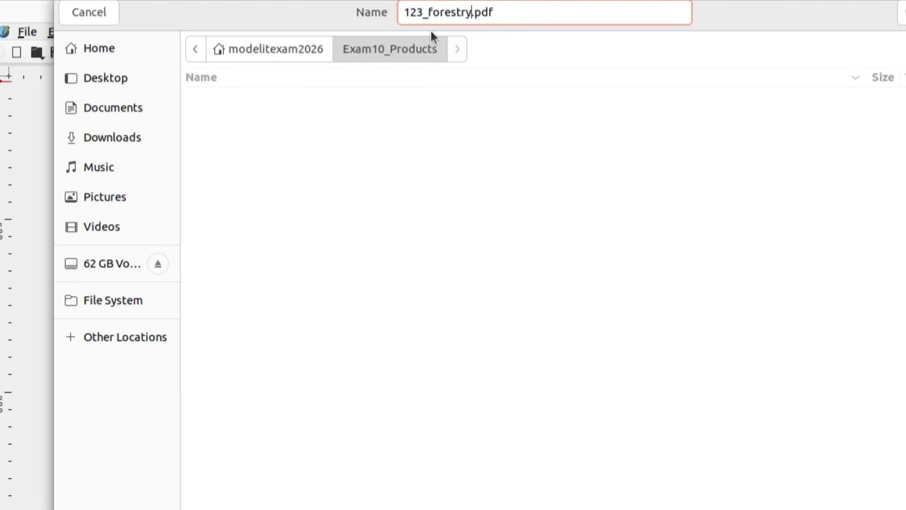
pyautogui.write('ay')
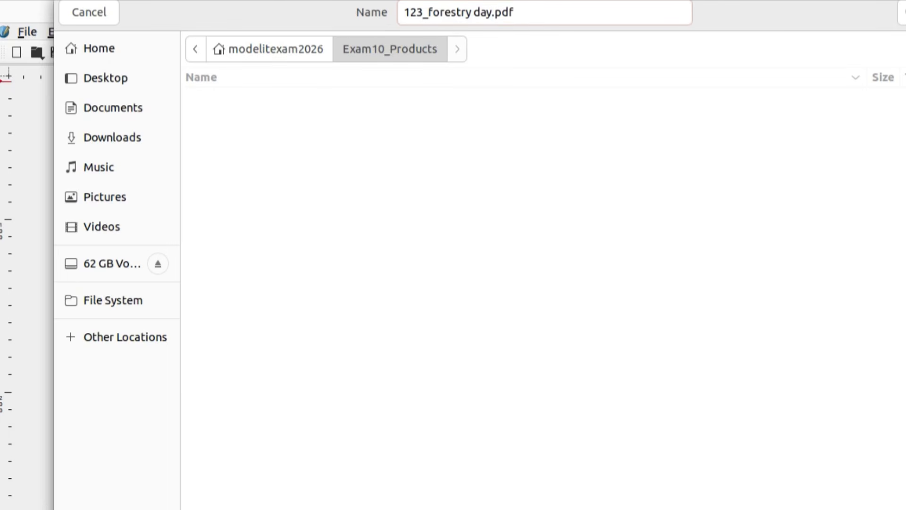
pyautogui.press('Return')
pyautogui.click(764, 9)
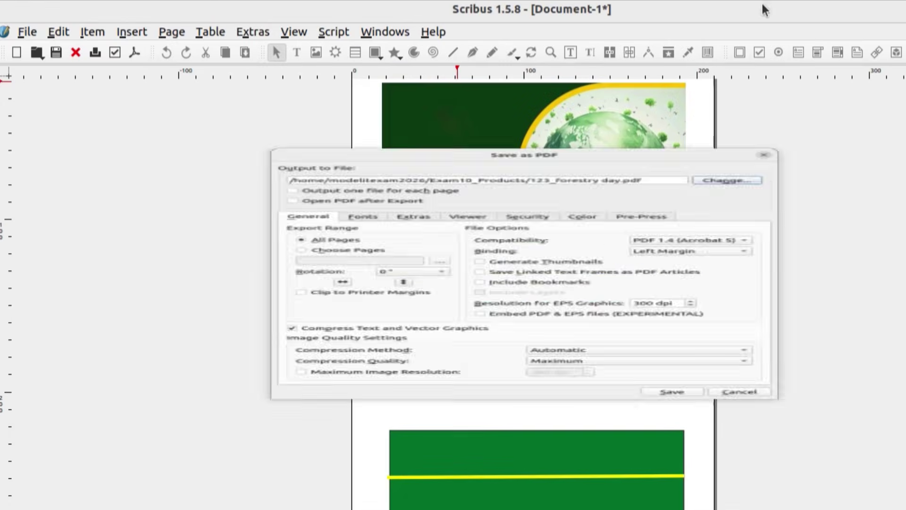
# Step: Quit Scribus and close the notice document without saving its changes
pyautogui.hotkey('ctrl', 'q')
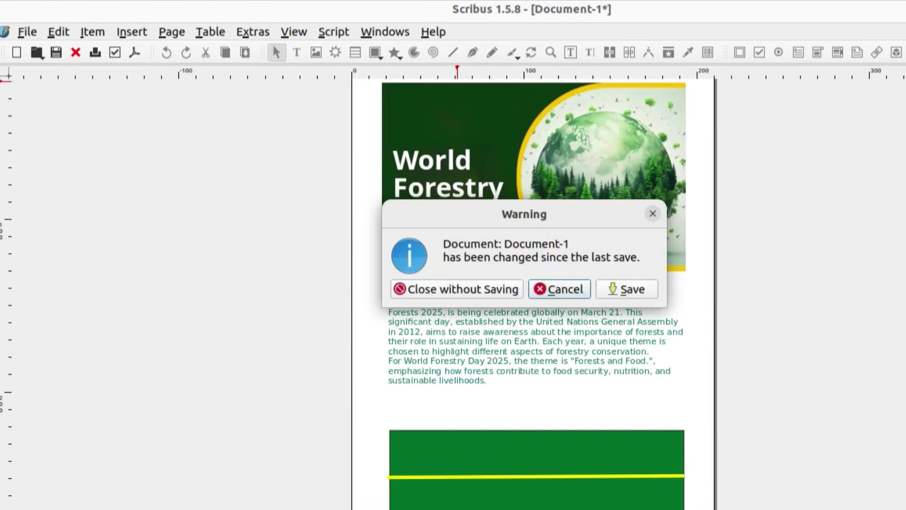
pyautogui.click(515, 286)
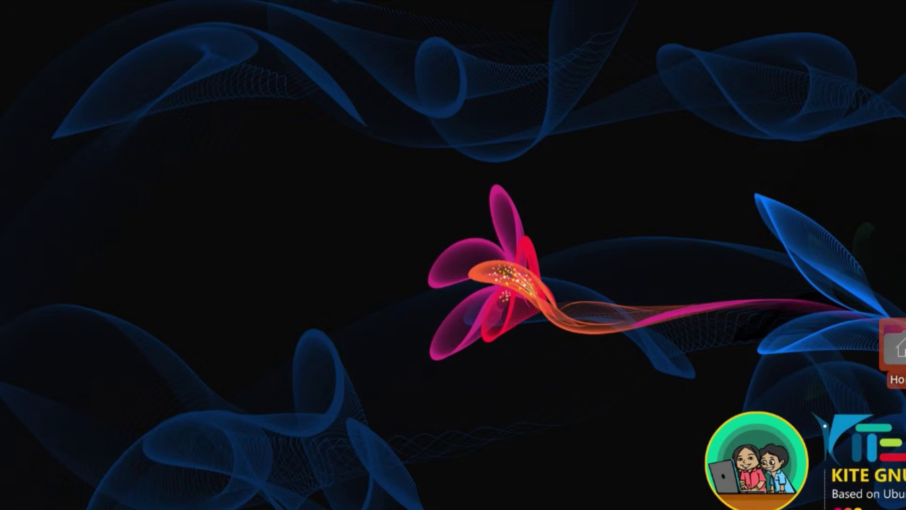